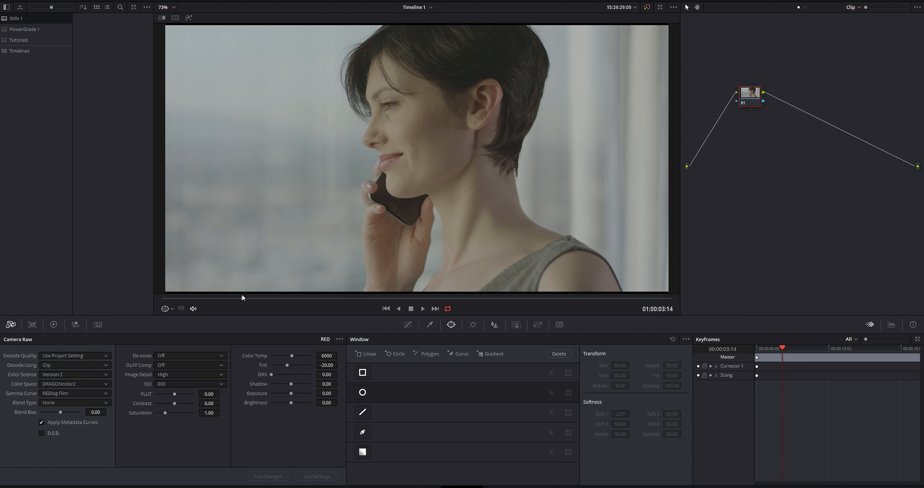
Set the clip's RAW color science to IPP2 and its color space to REDWideGamutRGB
{"action": "left_click_drag", "start_coordinate": [242, 295], "coordinate": [398, 296]}
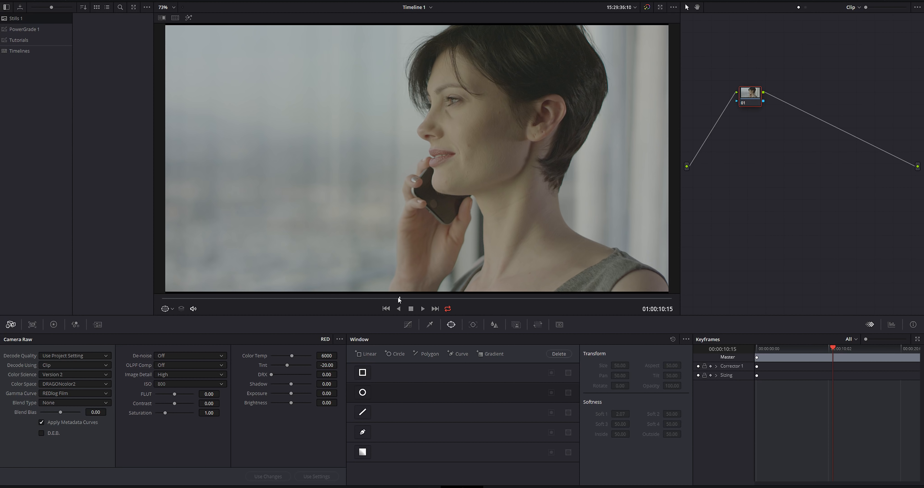
{"action": "left_click_drag", "start_coordinate": [748, 101], "coordinate": [733, 154]}
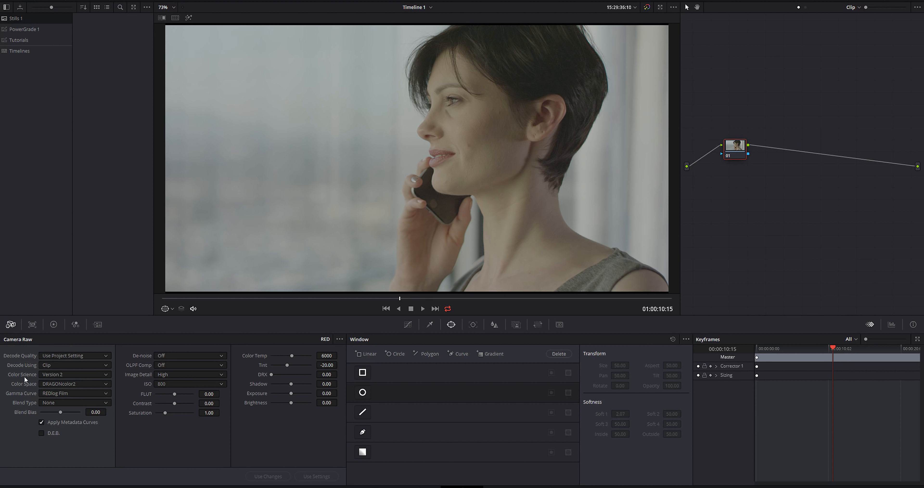
{"action": "left_click", "coordinate": [62, 374]}
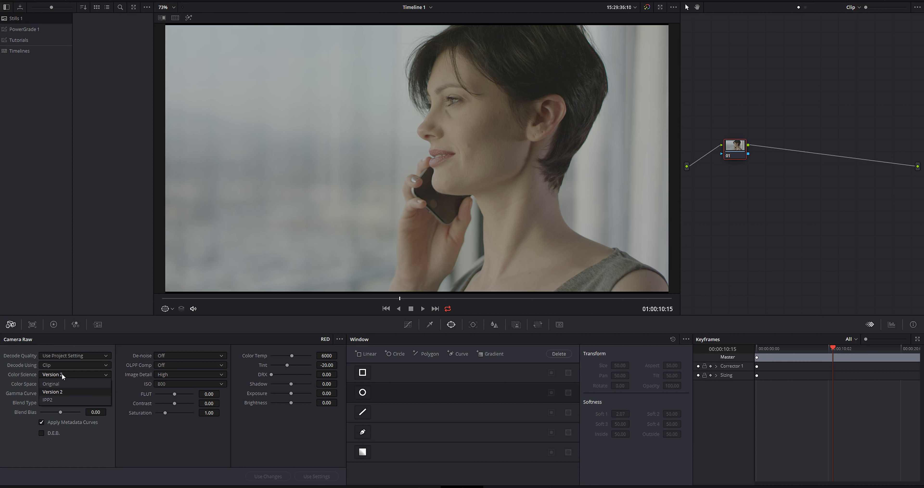
{"action": "left_click", "coordinate": [46, 399]}
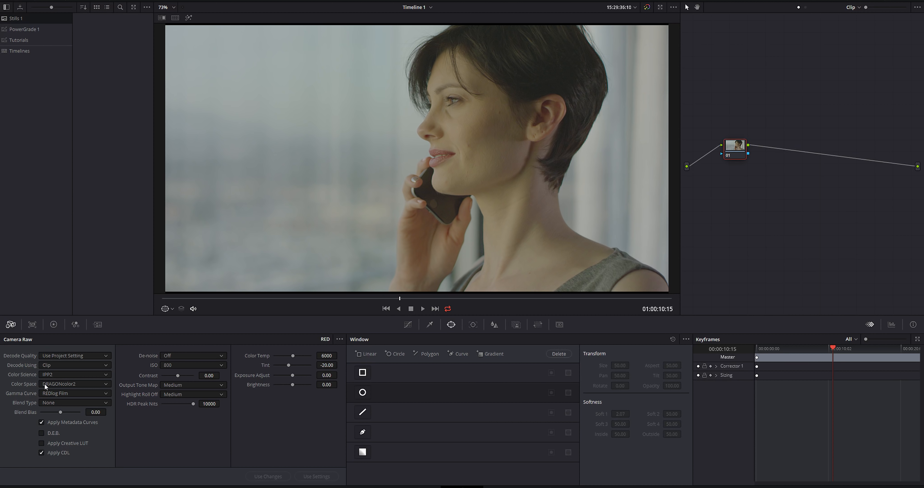
{"action": "left_click", "coordinate": [71, 384]}
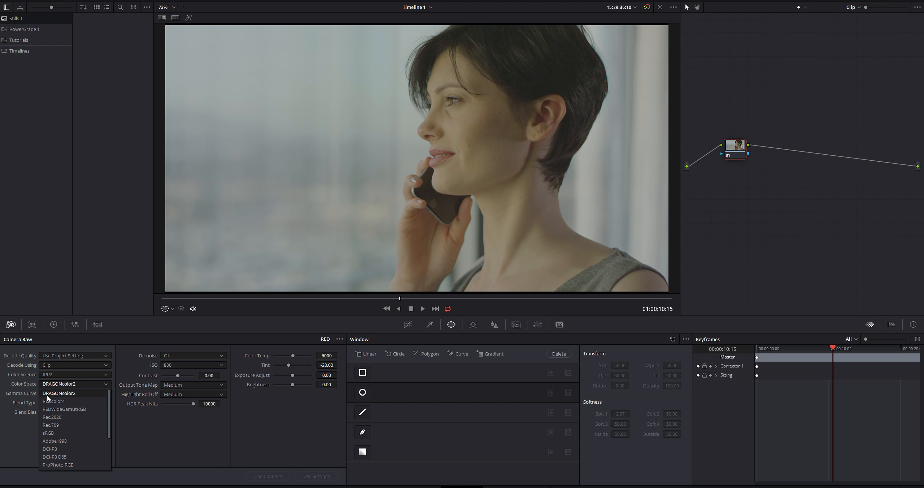
{"action": "left_click", "coordinate": [77, 408]}
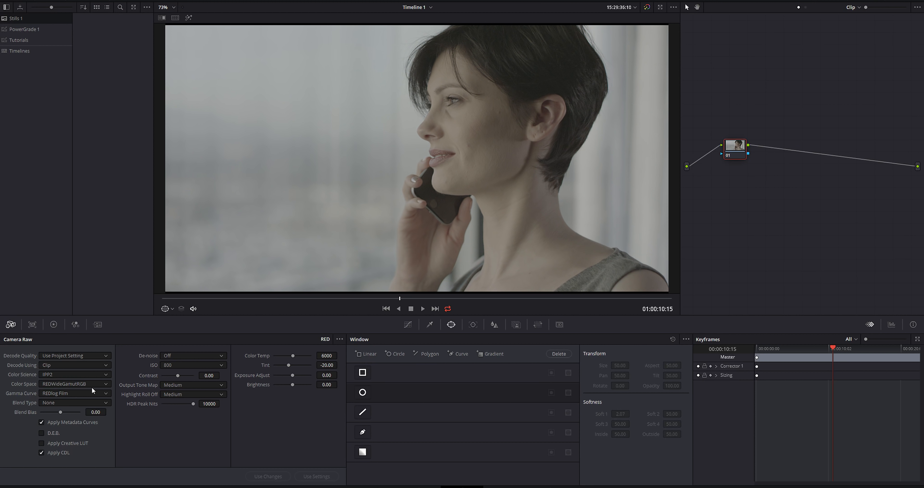
Label the first node NR
{"action": "scroll", "coordinate": [557, 182], "scroll_direction": "up", "scroll_amount": 5}
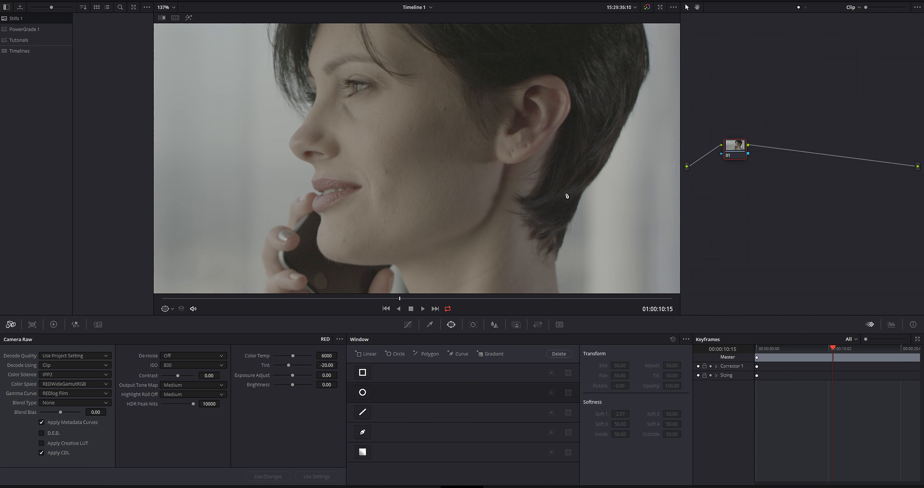
{"action": "scroll", "coordinate": [567, 195], "scroll_direction": "up", "scroll_amount": 5}
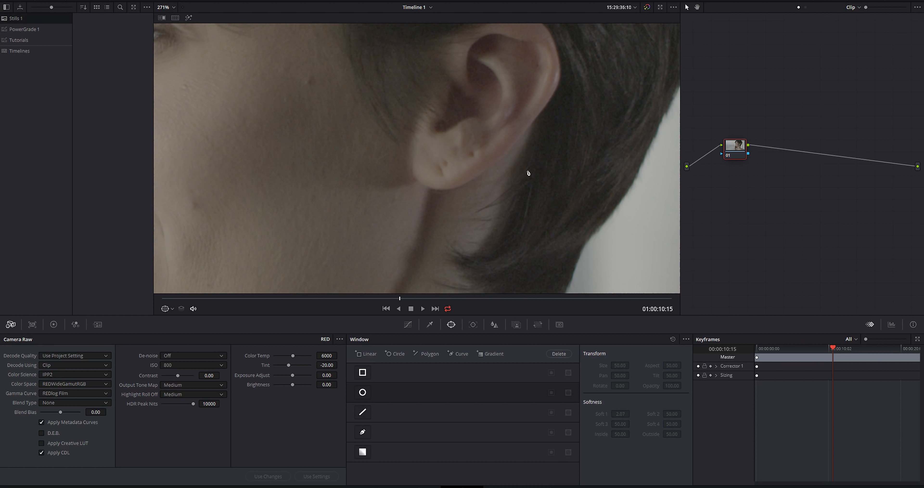
{"action": "scroll", "coordinate": [502, 177], "scroll_direction": "up", "scroll_amount": 3}
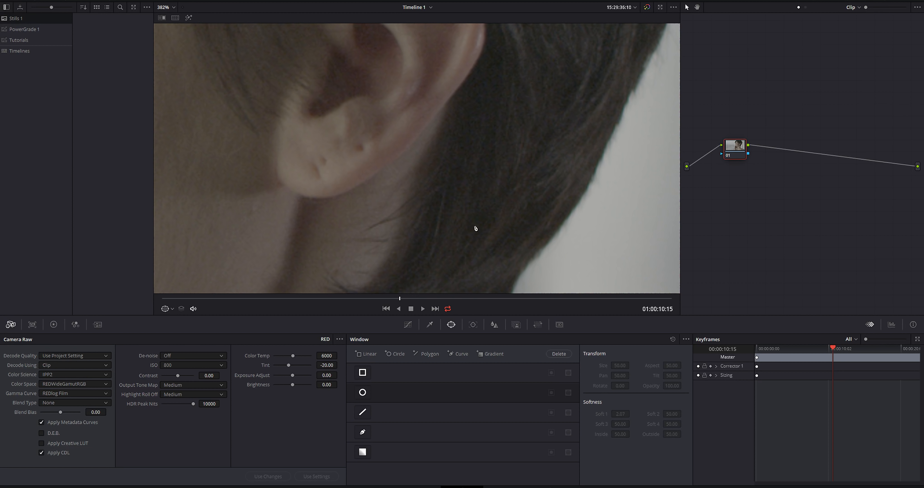
{"action": "left_click_drag", "start_coordinate": [474, 226], "coordinate": [436, 175]}
{"action": "mouse_move", "coordinate": [393, 233]}
{"action": "left_mouse_down"}
{"action": "mouse_move", "coordinate": [485, 171]}
{"action": "mouse_move", "coordinate": [510, 178]}
{"action": "left_mouse_up"}
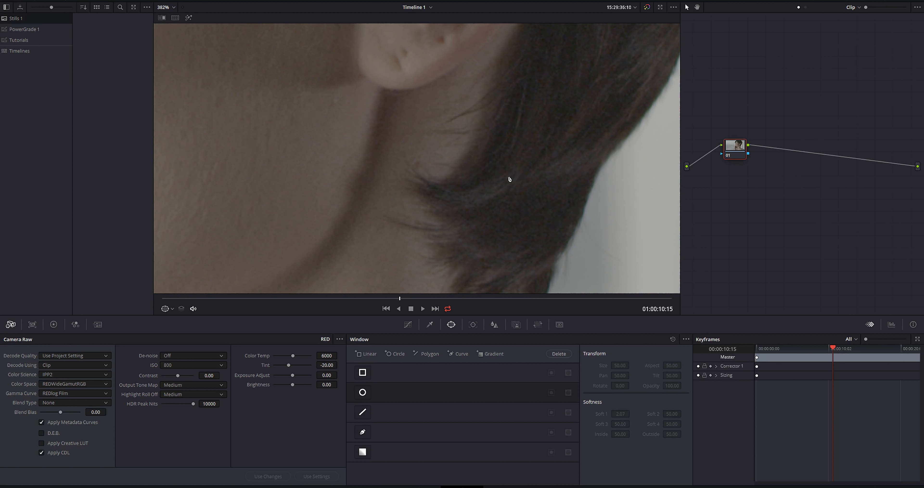
{"action": "left_click_drag", "start_coordinate": [741, 155], "coordinate": [730, 159]}
{"action": "right_click", "coordinate": [731, 159]}
{"action": "left_click", "coordinate": [747, 161]}
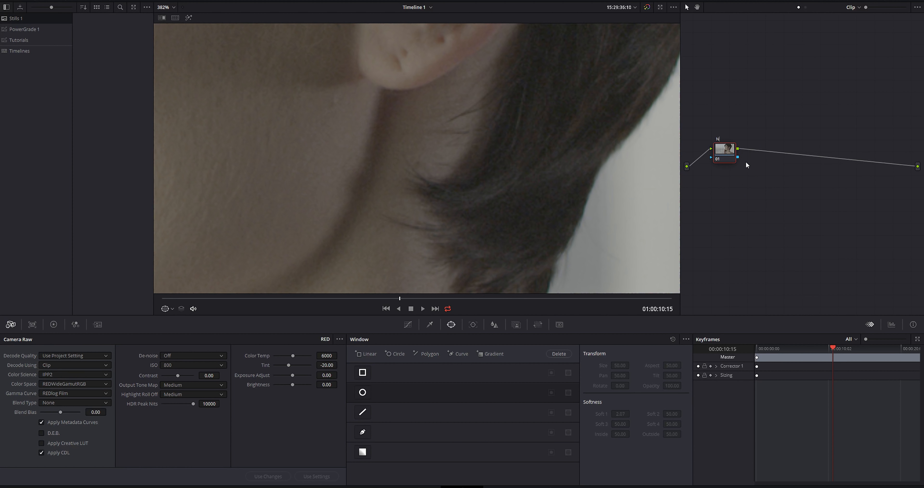
{"action": "key", "text": "Return"}
Denoise the NR node with 3 temporal frames, Better motion estimation, temporal luma and chroma thresholds of 9.4, and an unlinked spatial chroma threshold of 9.2
{"action": "left_click", "coordinate": [100, 325]}
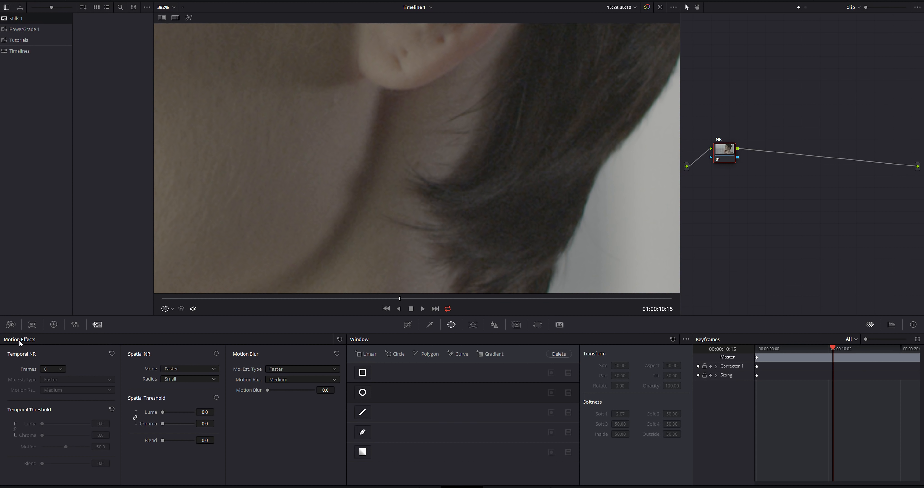
{"action": "left_click", "coordinate": [58, 370]}
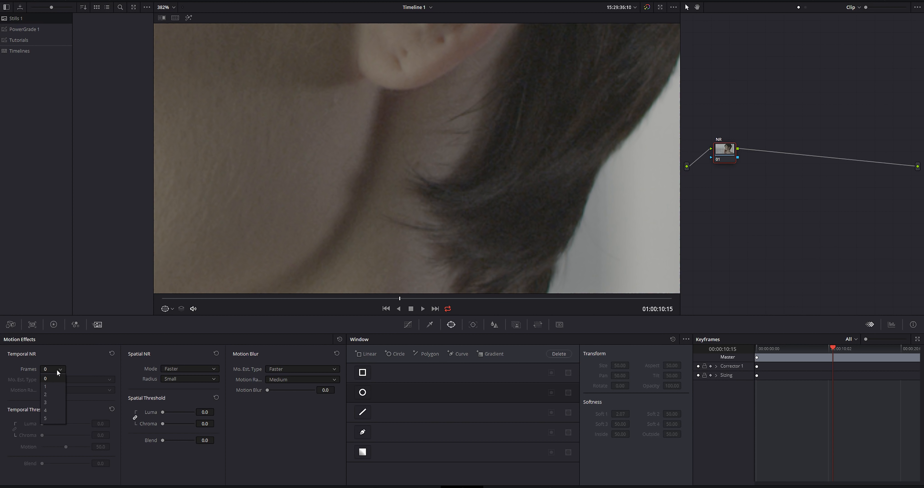
{"action": "left_click", "coordinate": [46, 402]}
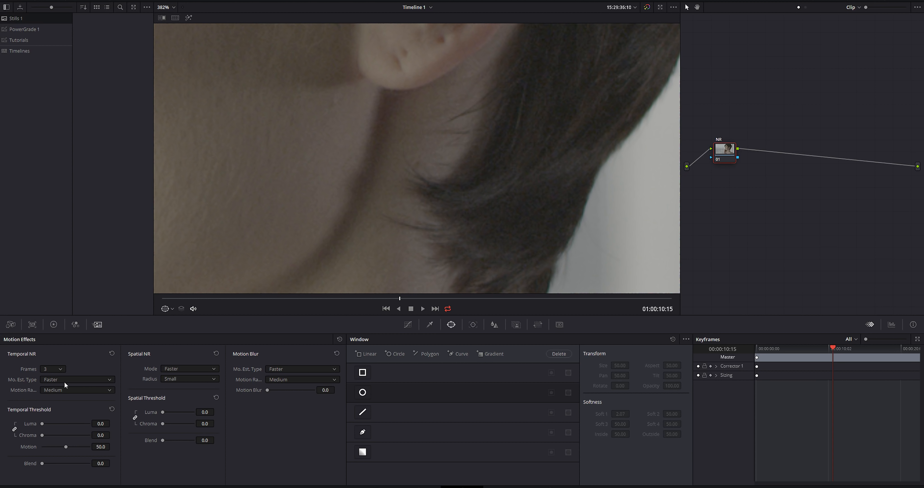
{"action": "left_click", "coordinate": [48, 381]}
{"action": "left_click", "coordinate": [49, 397]}
{"action": "left_click_drag", "start_coordinate": [101, 423], "coordinate": [122, 421]}
{"action": "left_click", "coordinate": [136, 418]}
{"action": "left_click_drag", "start_coordinate": [204, 424], "coordinate": [210, 423]}
Compare the dark hair detail close up with the NR node's noise reduction off and on
{"action": "scroll", "coordinate": [592, 163], "scroll_direction": "up", "scroll_amount": 3}
{"action": "scroll", "coordinate": [450, 202], "scroll_direction": "up", "scroll_amount": 2}
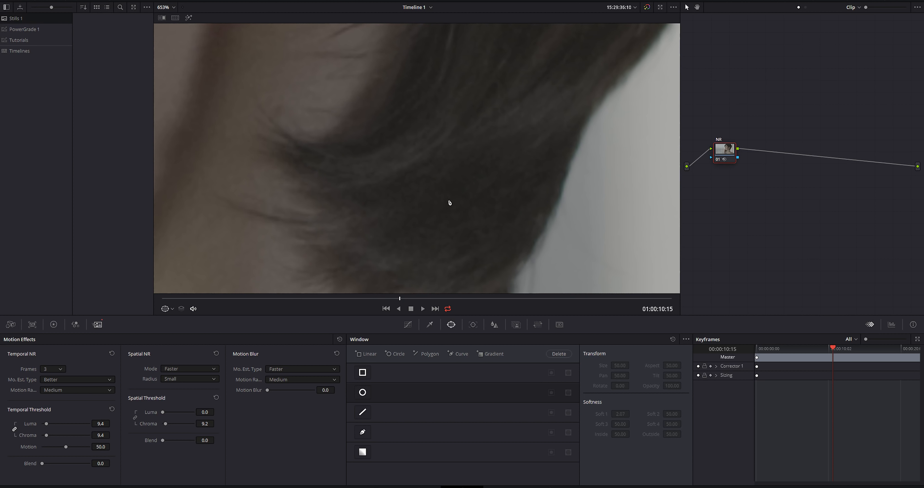
{"action": "key", "text": "ctrl+d"}
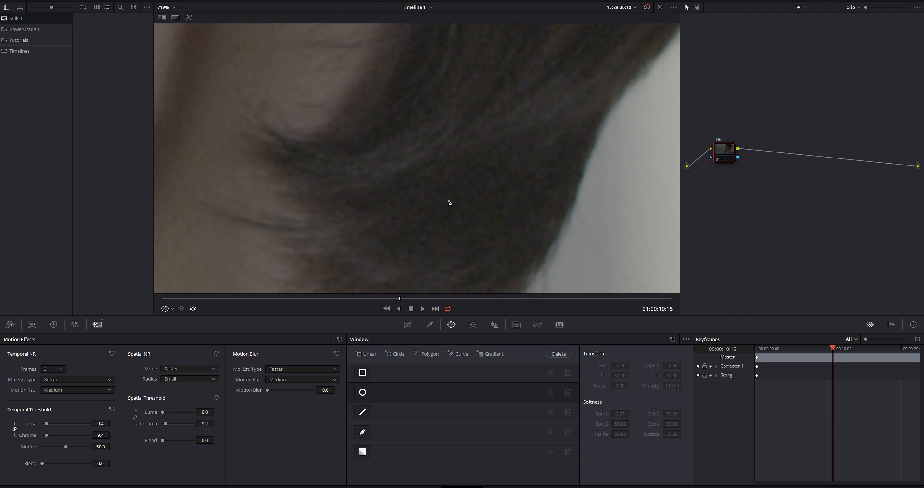
{"action": "key", "text": "ctrl+d"}
{"action": "key", "text": "ctrl+d"}
{"action": "key", "text": "ctrl+d"}
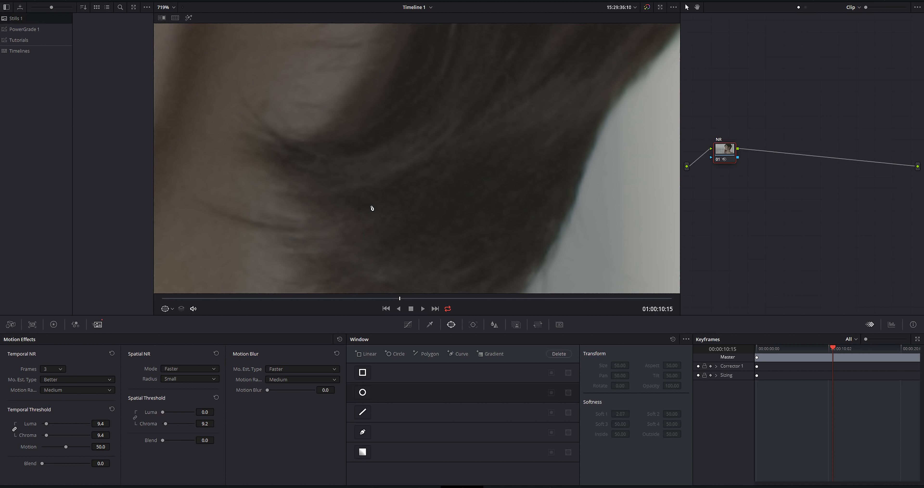
{"action": "key", "text": "shift+z"}
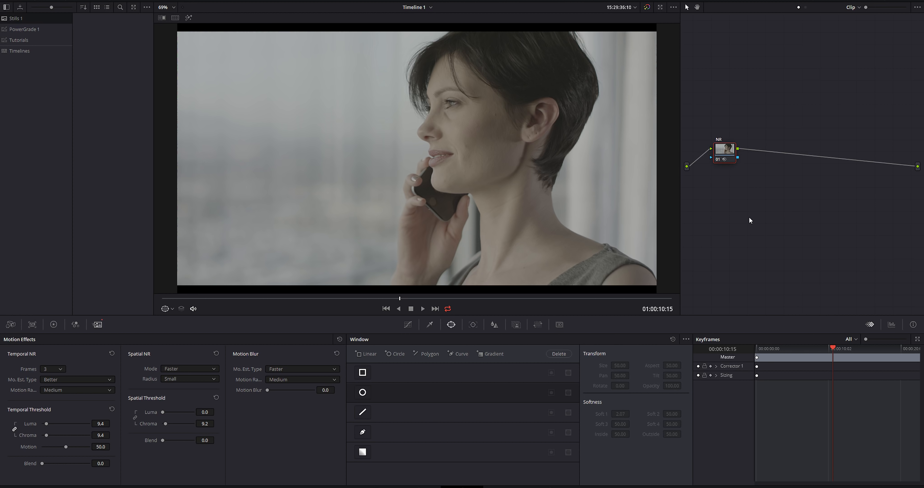
Add a serial node after NR and apply the Filmlut 3D LUT from the RED REC709 set to it
{"action": "key", "text": "alt+s"}
{"action": "right_click", "coordinate": [758, 150]}
{"action": "mouse_move", "coordinate": [793, 228]}
{"action": "mouse_move", "coordinate": [844, 251]}
{"action": "mouse_move", "coordinate": [782, 261]}
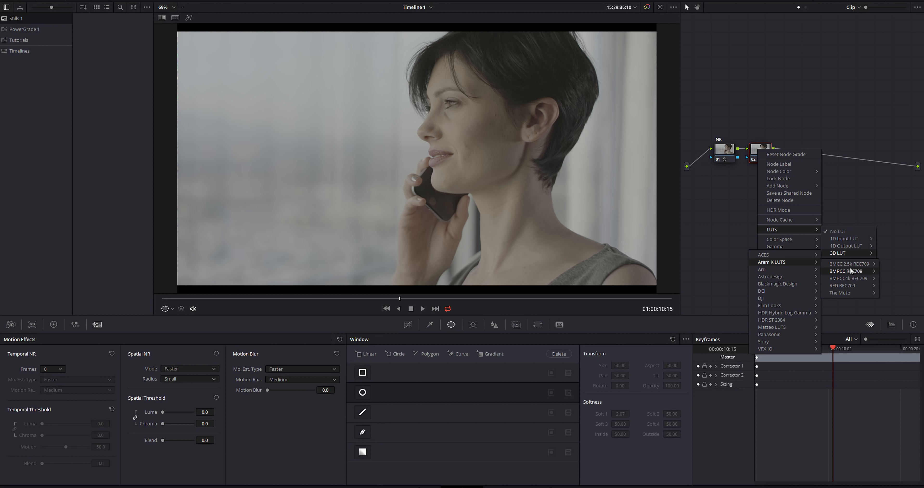
{"action": "mouse_move", "coordinate": [840, 285]}
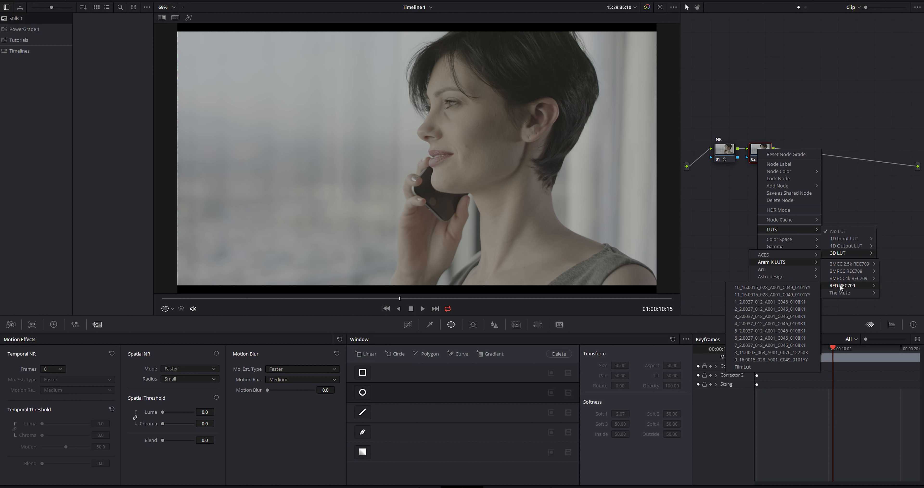
{"action": "left_click", "coordinate": [744, 365]}
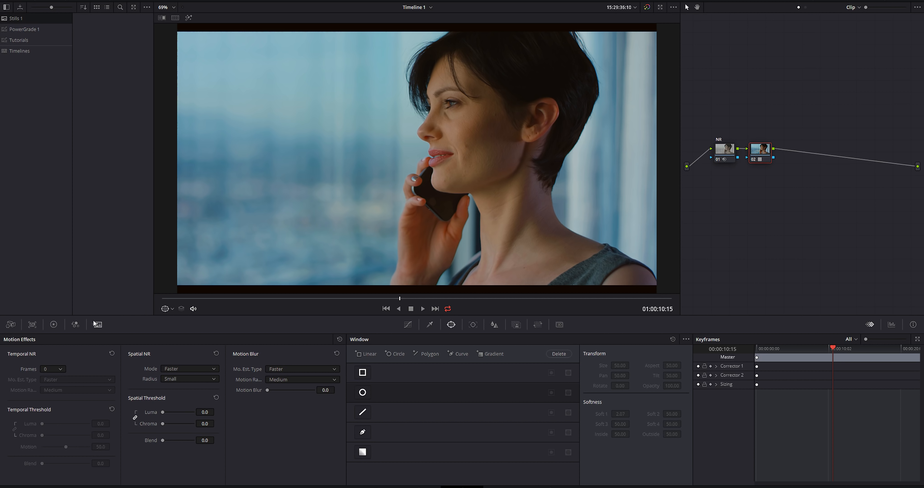
Set the clip's RAW color temperature to 5200 and review another frame of the shot in full screen
{"action": "left_click", "coordinate": [15, 326]}
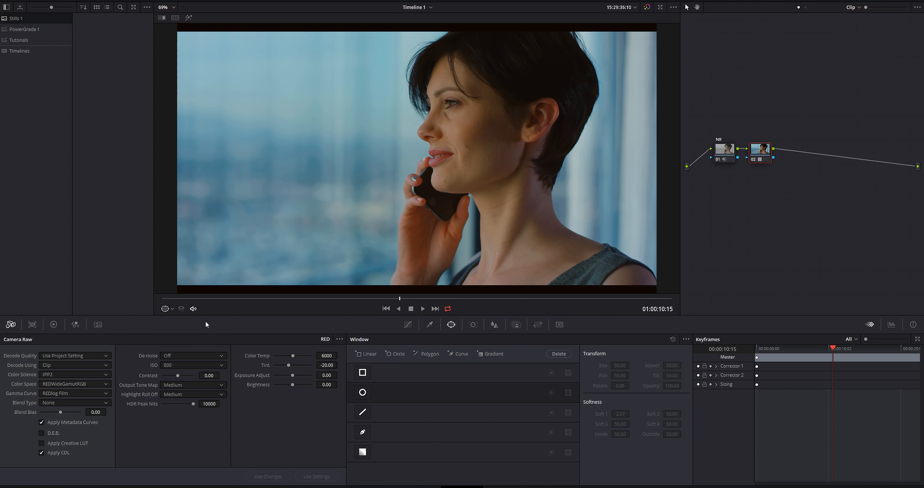
{"action": "left_click", "coordinate": [328, 356]}
{"action": "type", "text": "5600"}
{"action": "key", "text": "Return"}
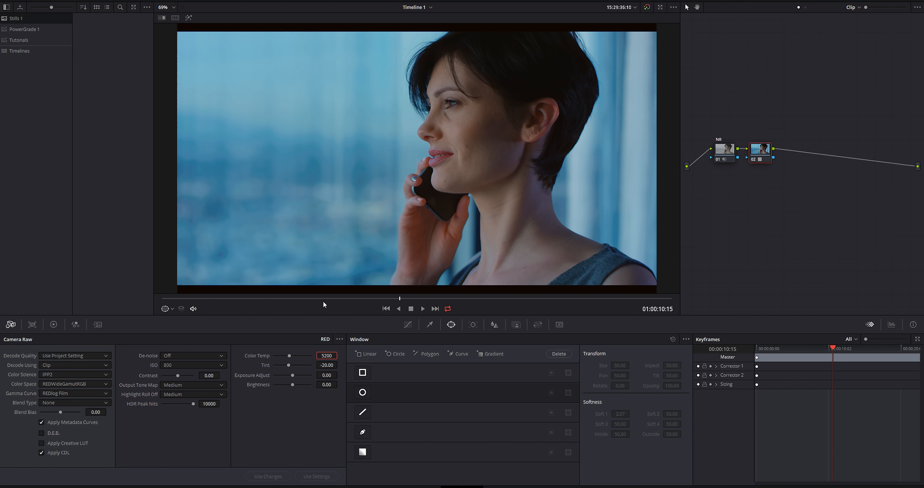
{"action": "left_click_drag", "start_coordinate": [322, 299], "coordinate": [402, 304]}
{"action": "key", "text": "alt+f"}
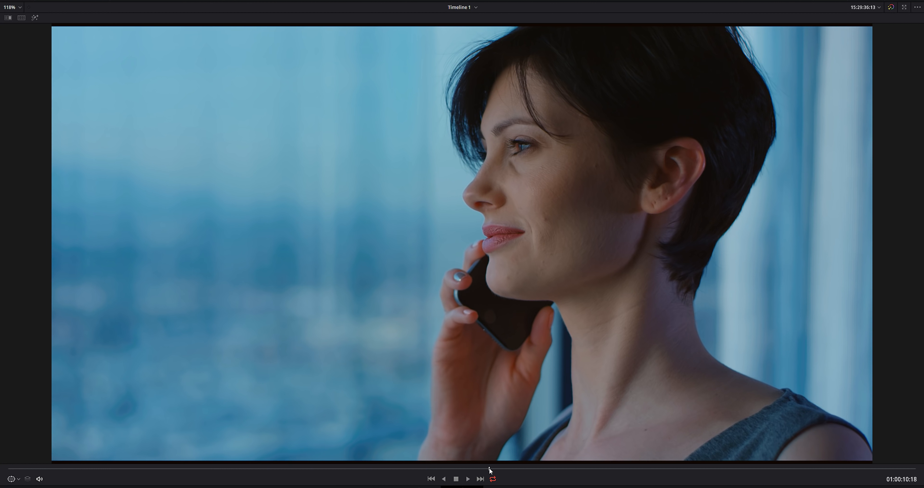
{"action": "left_click_drag", "start_coordinate": [490, 467], "coordinate": [495, 469]}
{"action": "key", "text": "alt+f"}
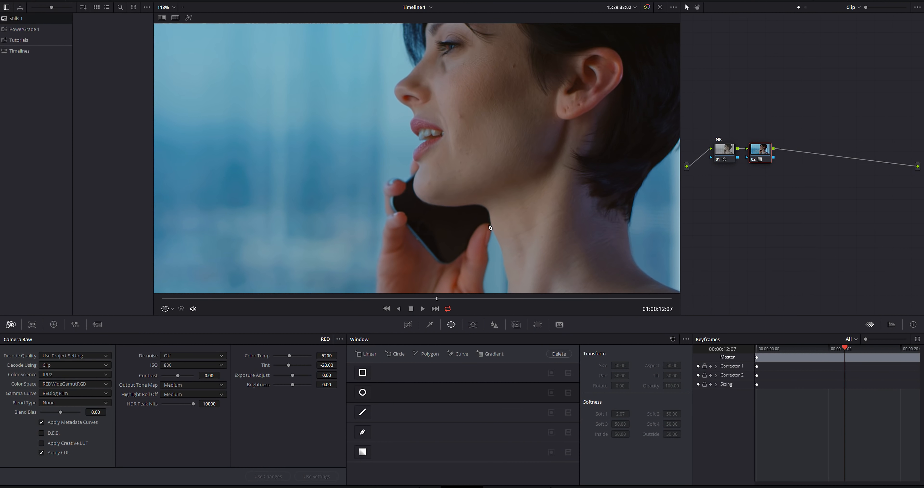
{"action": "key", "text": "shift+z"}
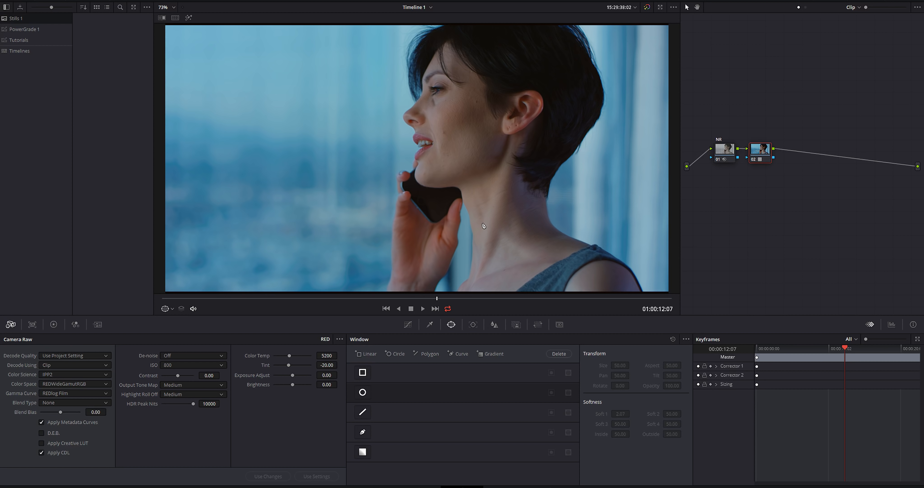
Add a third serial node and label it TEMP, labeling the LUT node FILMLUT
{"action": "key", "text": "alt+s"}
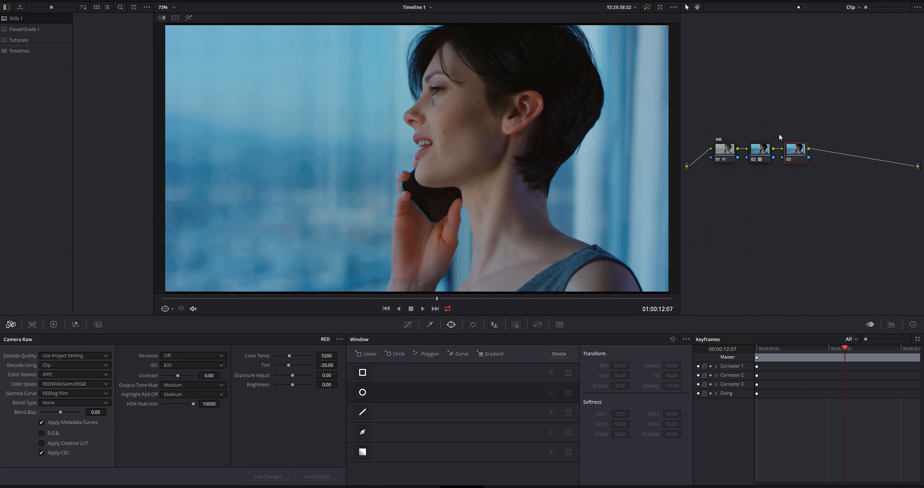
{"action": "left_click", "coordinate": [761, 150]}
{"action": "right_click", "coordinate": [761, 151]}
{"action": "left_click", "coordinate": [778, 163]}
{"action": "left_click", "coordinate": [797, 151]}
{"action": "right_click", "coordinate": [801, 147]}
{"action": "left_click", "coordinate": [824, 162]}
{"action": "type", "text": "TEMP"}
Warm up the TEMP node by setting its primaries temperature to 850
{"action": "left_click", "coordinate": [79, 325]}
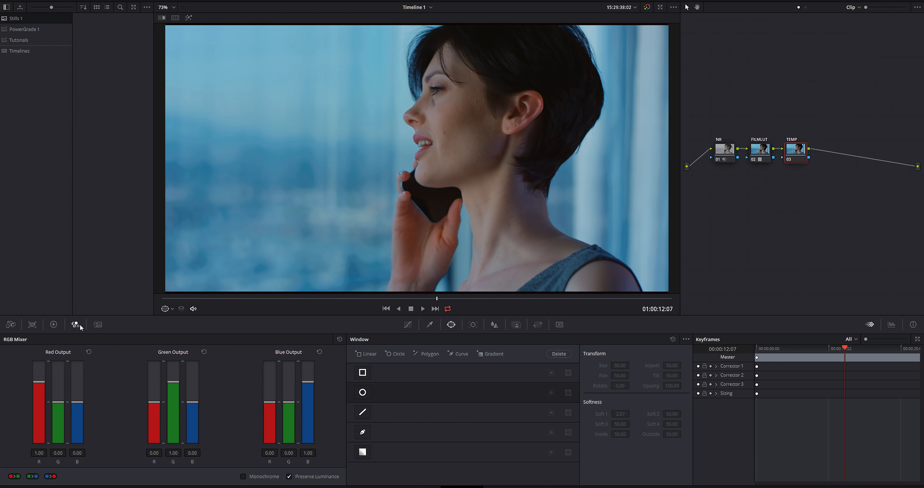
{"action": "left_click", "coordinate": [53, 324]}
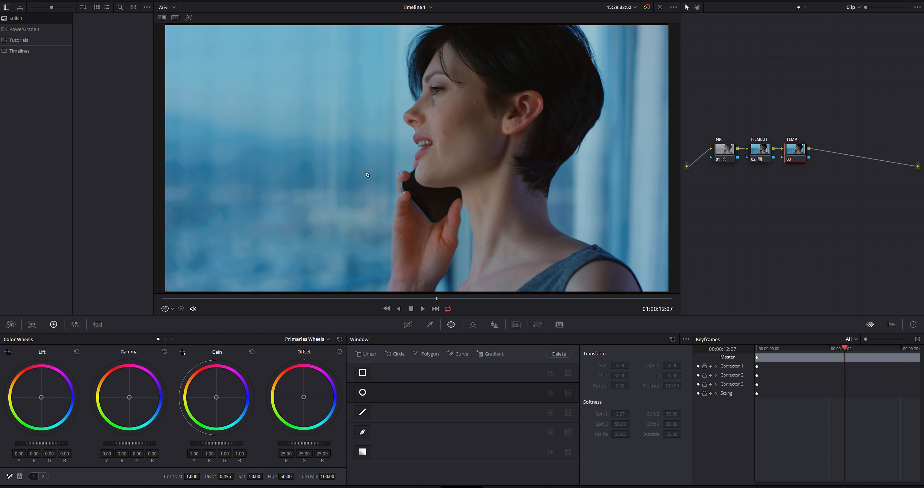
{"action": "left_click", "coordinate": [43, 476]}
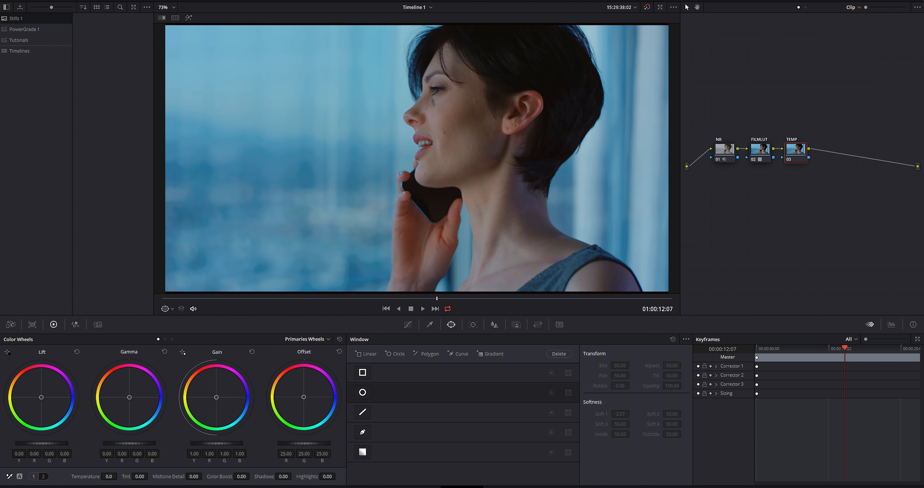
{"action": "left_click_drag", "start_coordinate": [109, 476], "coordinate": [119, 475]}
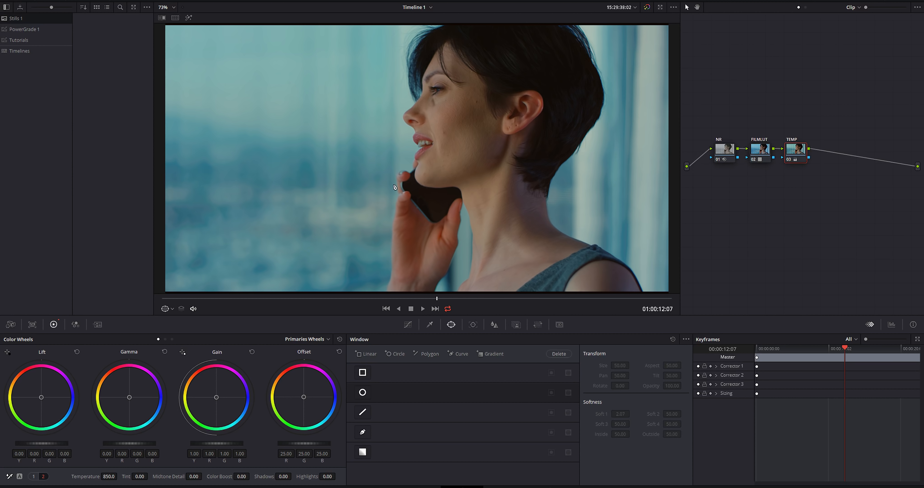
Compare the skin and background colors with the TEMP node's correction off and on
{"action": "scroll", "coordinate": [333, 205], "scroll_direction": "down", "scroll_amount": 1}
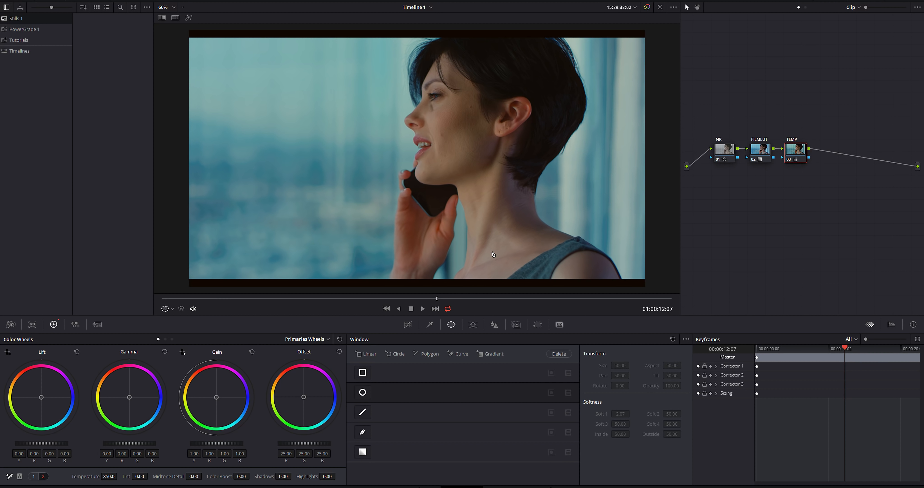
{"action": "key", "text": "ctrl+d"}
{"action": "key", "text": "ctrl+d"}
{"action": "key", "text": "ctrl+d"}
{"action": "key", "text": "ctrl+d"}
{"action": "scroll", "coordinate": [428, 212], "scroll_direction": "up", "scroll_amount": 2}
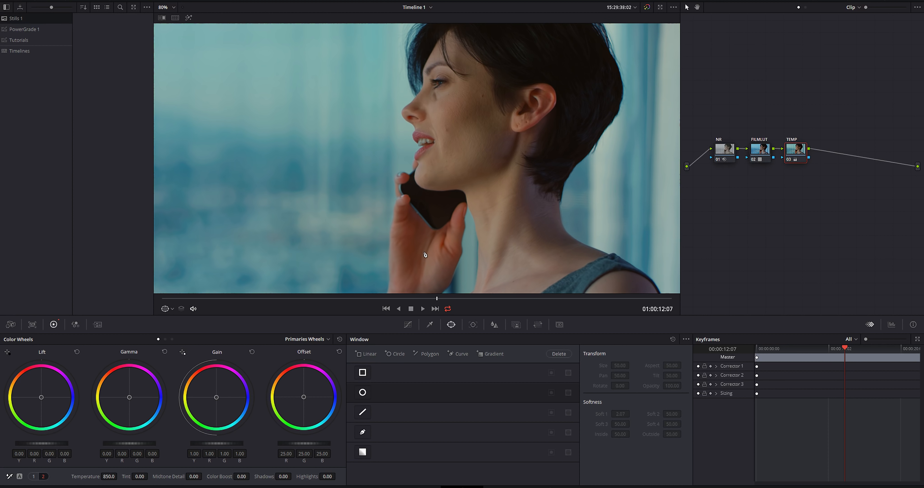
{"action": "scroll", "coordinate": [339, 183], "scroll_direction": "down", "scroll_amount": 2}
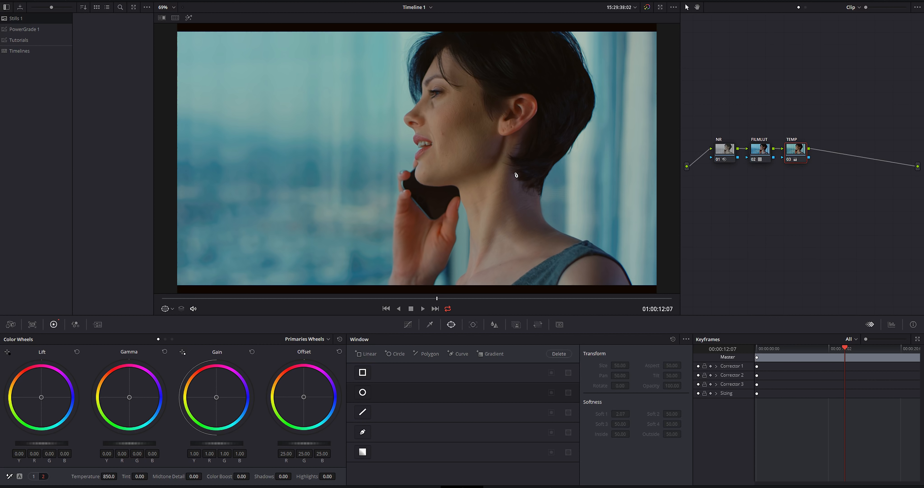
Add a fourth serial node after TEMP and label it RELIGHT
{"action": "key", "text": "alt+s"}
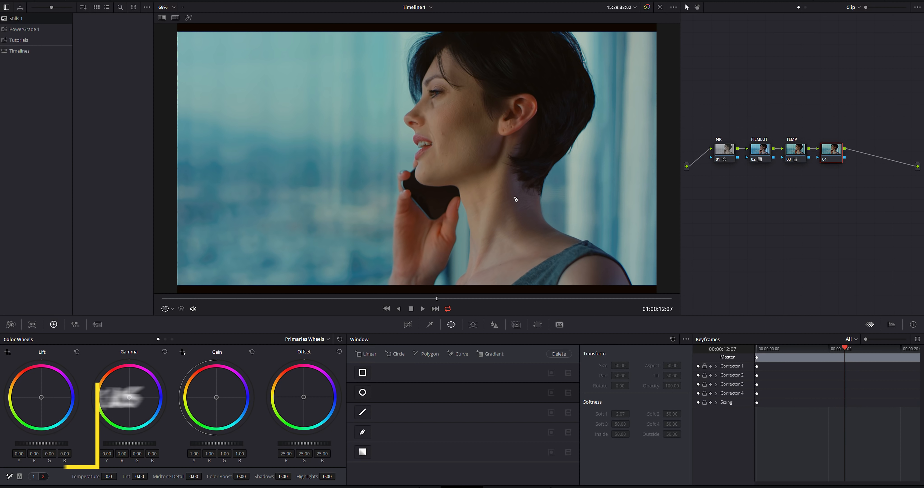
{"action": "right_click", "coordinate": [831, 150]}
{"action": "left_click", "coordinate": [853, 163]}
{"action": "type", "text": "RELIGHT"}
{"action": "key", "text": "Return"}
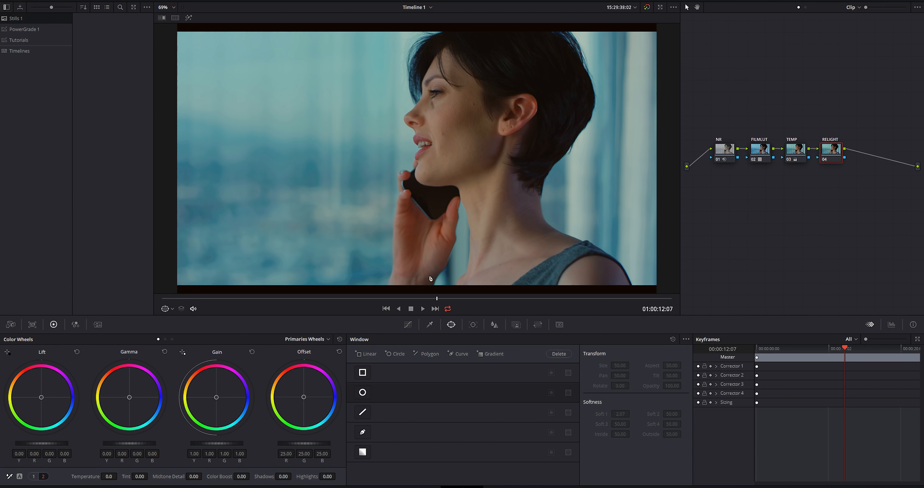
Add a gradient window to the RELIGHT node at the woman's jaw, rotated about -70 with pan about 51.5 and tilt about 49.5
{"action": "left_click", "coordinate": [363, 452]}
{"action": "left_click_drag", "start_coordinate": [416, 211], "coordinate": [560, 210]}
{"action": "left_click_drag", "start_coordinate": [419, 160], "coordinate": [449, 171]}
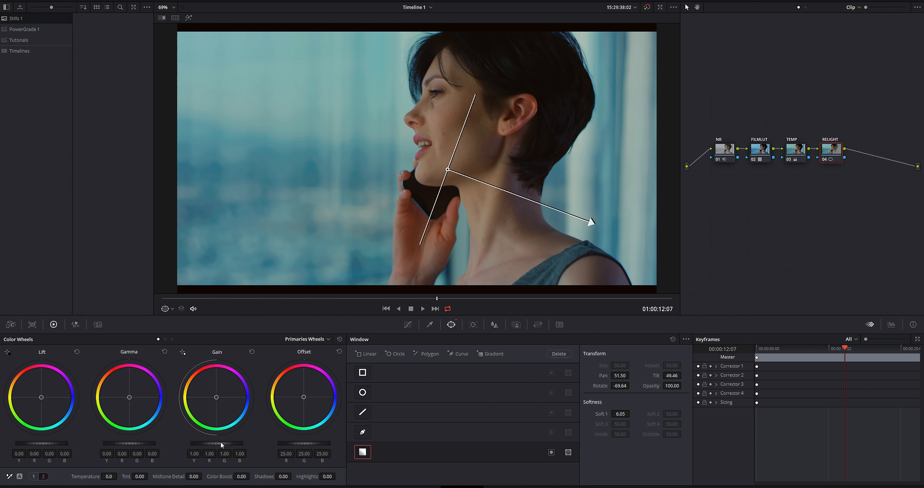
Raise the RELIGHT node's gain to 1.08 and adjust its gradient window to pan 49.28, tilt 49.90 and rotation -66.20
{"action": "left_click_drag", "start_coordinate": [217, 443], "coordinate": [224, 443]}
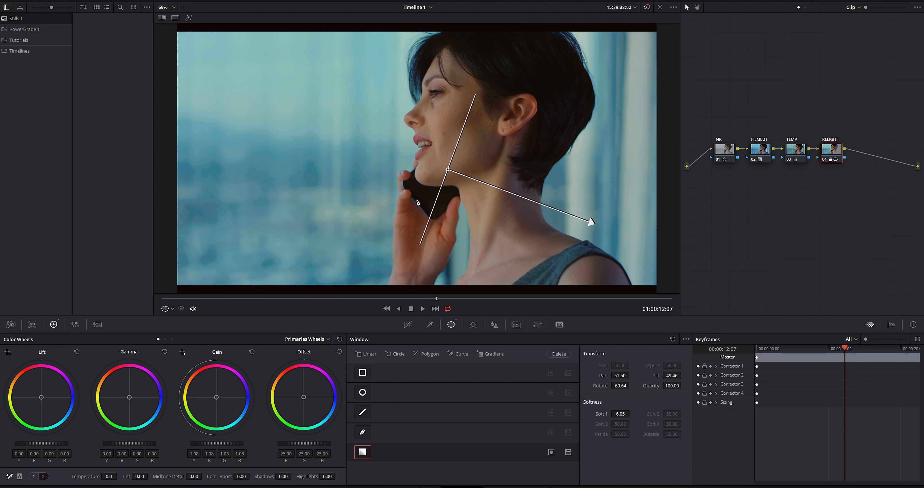
{"action": "mouse_move", "coordinate": [462, 174]}
{"action": "left_mouse_down"}
{"action": "mouse_move", "coordinate": [355, 184]}
{"action": "mouse_move", "coordinate": [414, 192]}
{"action": "mouse_move", "coordinate": [363, 175]}
{"action": "mouse_move", "coordinate": [451, 180]}
{"action": "left_mouse_up"}
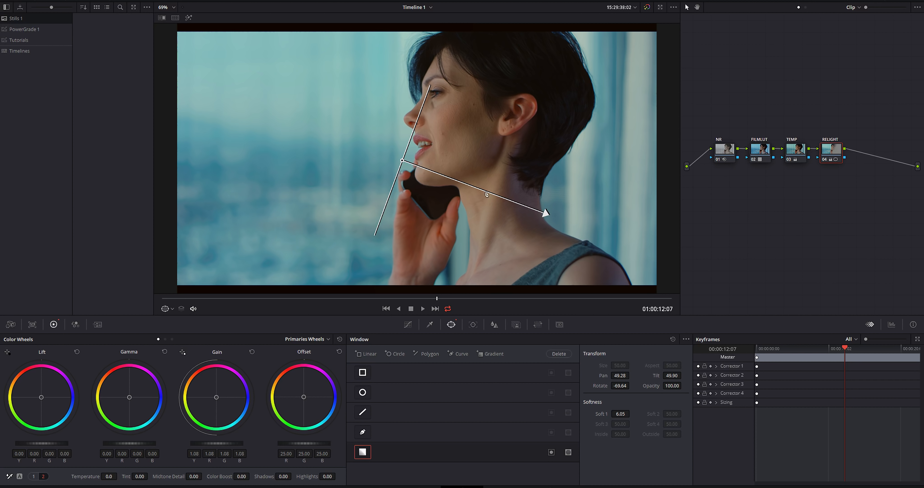
{"action": "left_click_drag", "start_coordinate": [545, 214], "coordinate": [548, 224]}
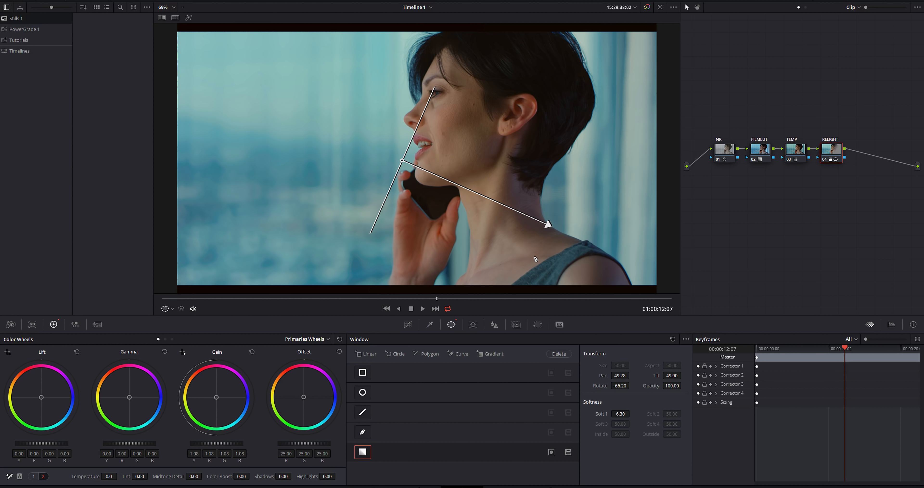
Go to a frame near 01:00:20:02 and add a fifth serial node after RELIGHT
{"action": "left_click_drag", "start_coordinate": [417, 297], "coordinate": [612, 295]}
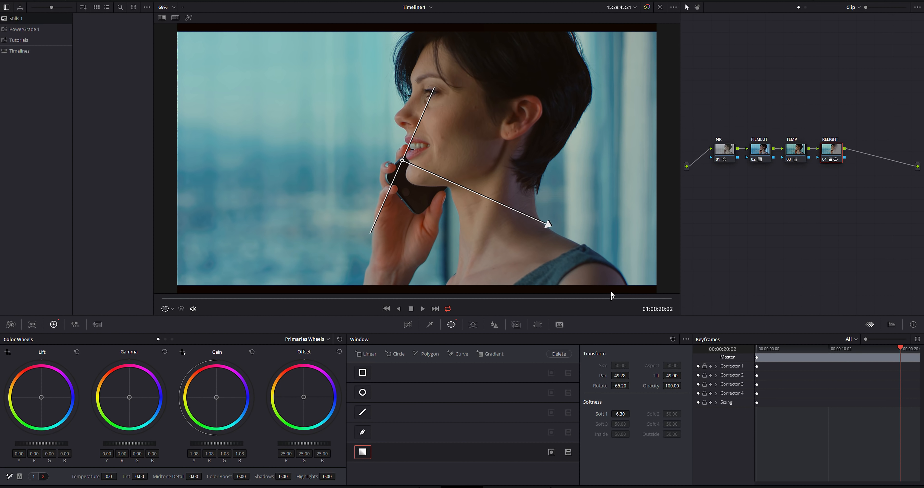
{"action": "key", "text": "alt+s"}
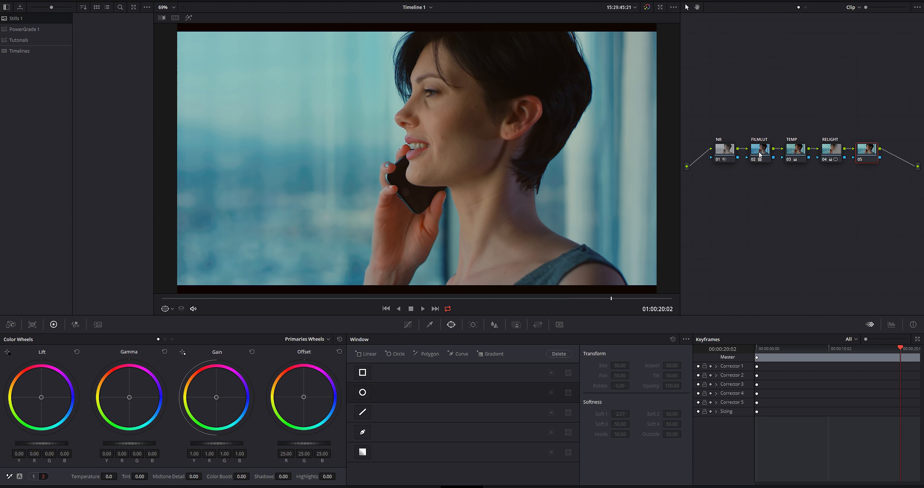
Compare the graded shot with the ungraded original in an enlarged viewer, both in full and close up on the woman's face
{"action": "key", "text": "alt+f"}
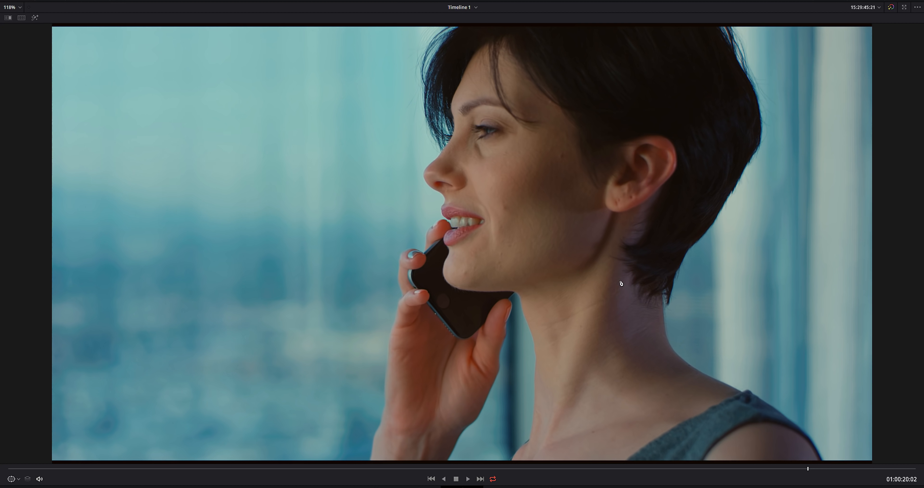
{"action": "key", "text": "shift+d"}
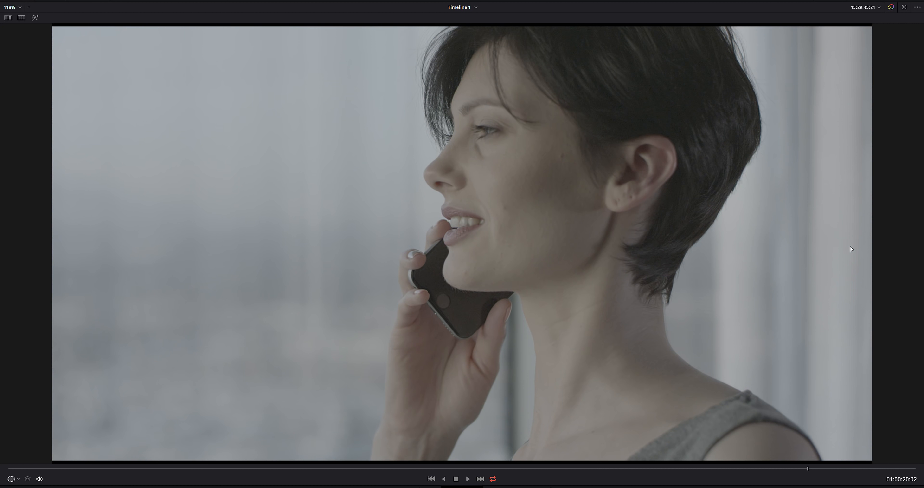
{"action": "key", "text": "shift+d"}
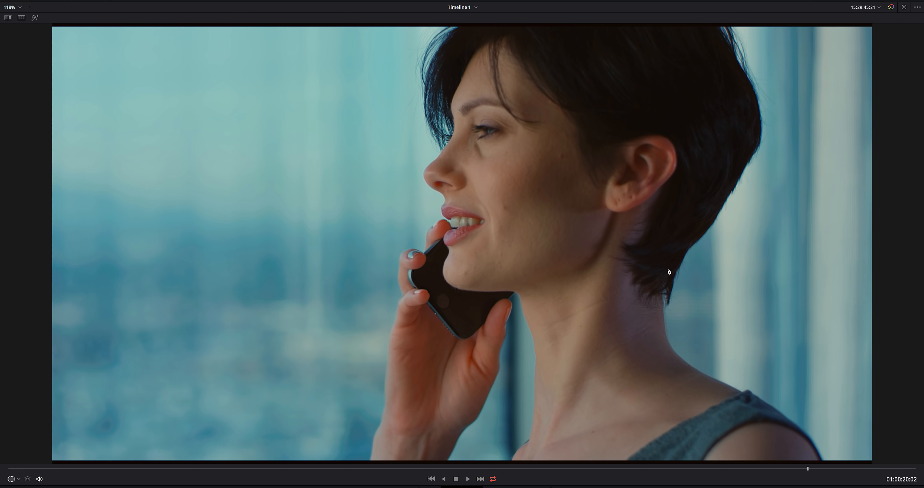
{"action": "scroll", "coordinate": [510, 241], "scroll_direction": "up", "scroll_amount": 2}
{"action": "scroll", "coordinate": [592, 227], "scroll_direction": "up", "scroll_amount": 3}
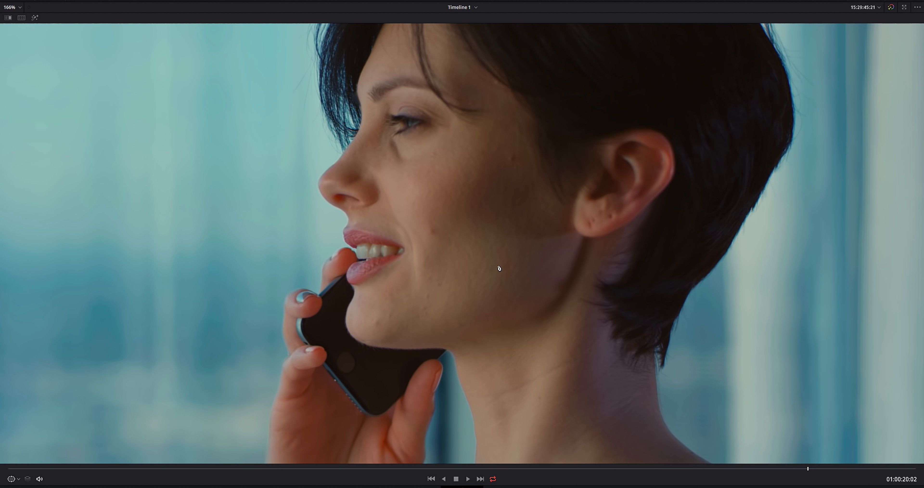
{"action": "scroll", "coordinate": [490, 267], "scroll_direction": "up", "scroll_amount": 1}
{"action": "scroll", "coordinate": [456, 250], "scroll_direction": "up", "scroll_amount": 1}
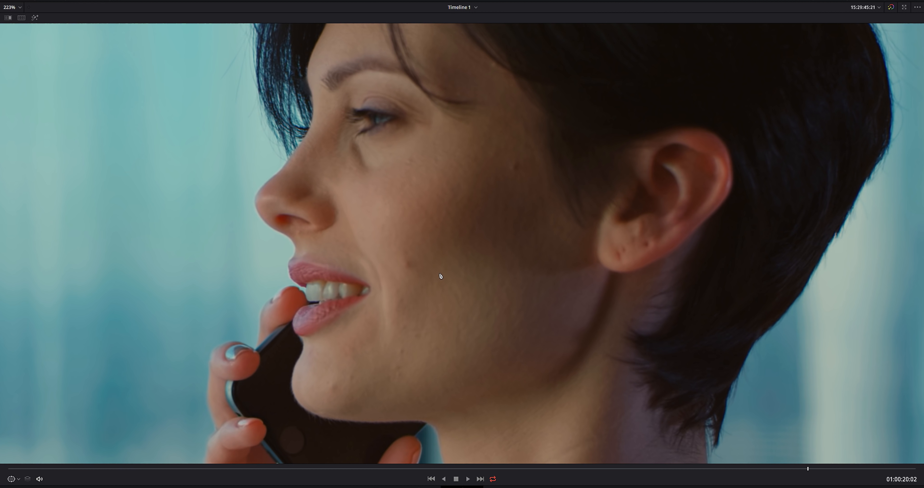
{"action": "key", "text": "shift+d"}
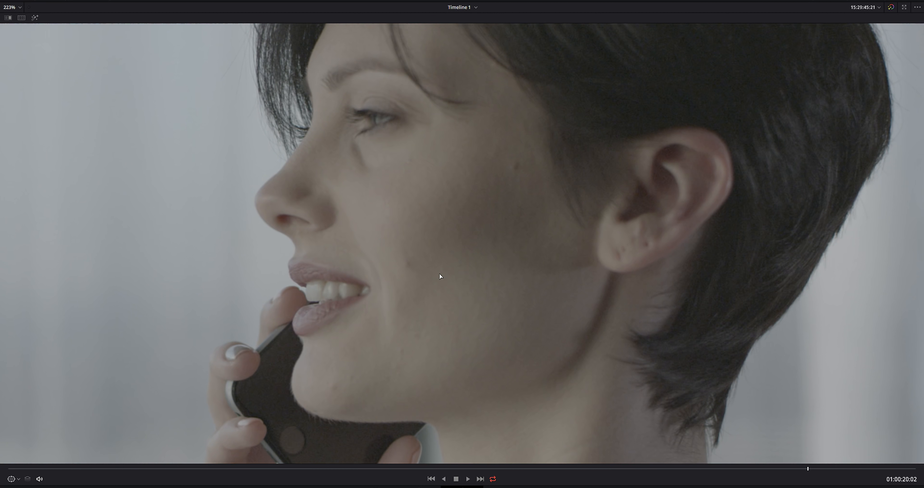
{"action": "key", "text": "shift+d"}
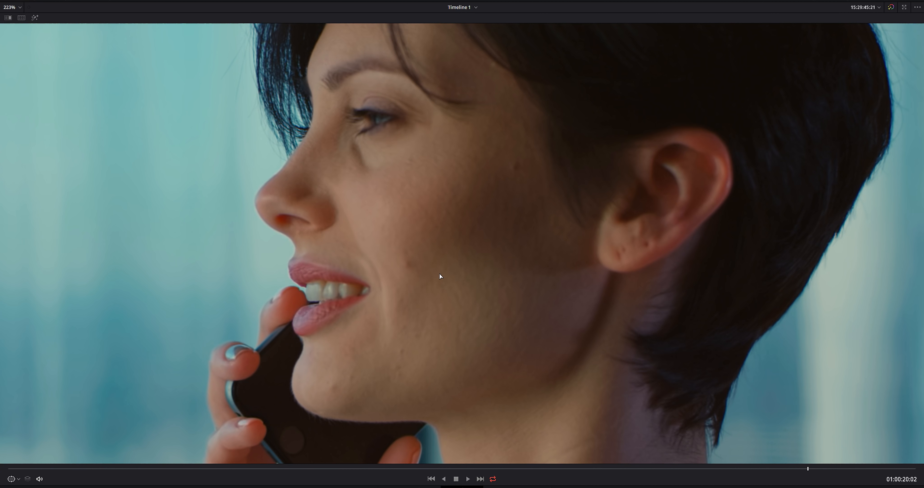
{"action": "key", "text": "shift+d"}
{"action": "key", "text": "shift+d"}
{"action": "key", "text": "shift+z"}
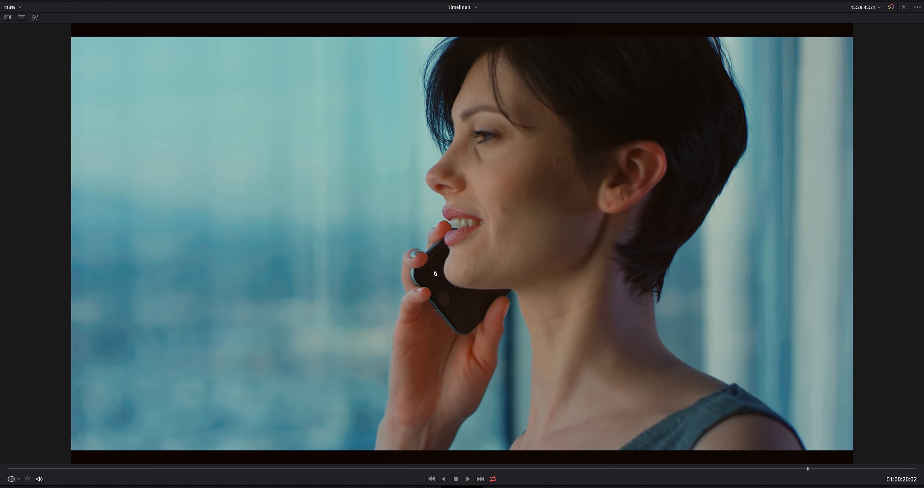
{"action": "key", "text": "alt+f"}
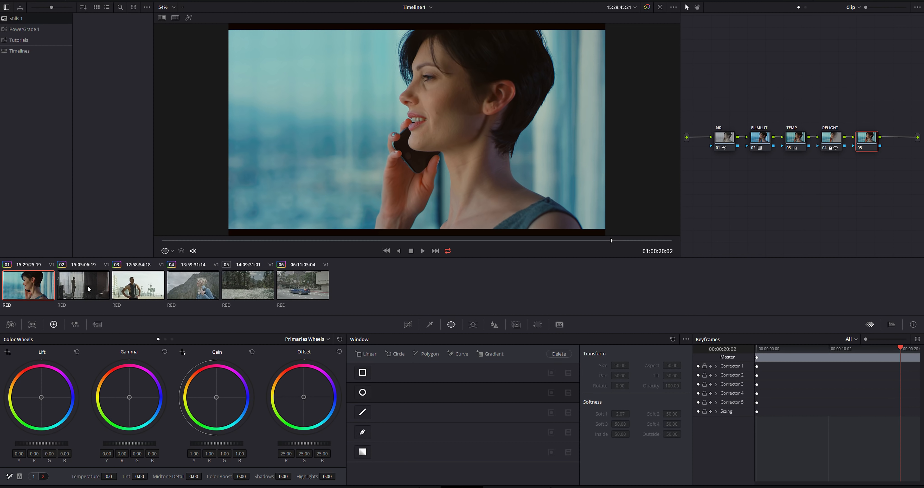
Apply the first clip's whole node grade to clip 02, the woman at the window, and display its camera raw settings
{"action": "left_click", "coordinate": [88, 289]}
{"action": "left_click_drag", "start_coordinate": [741, 95], "coordinate": [718, 122]}
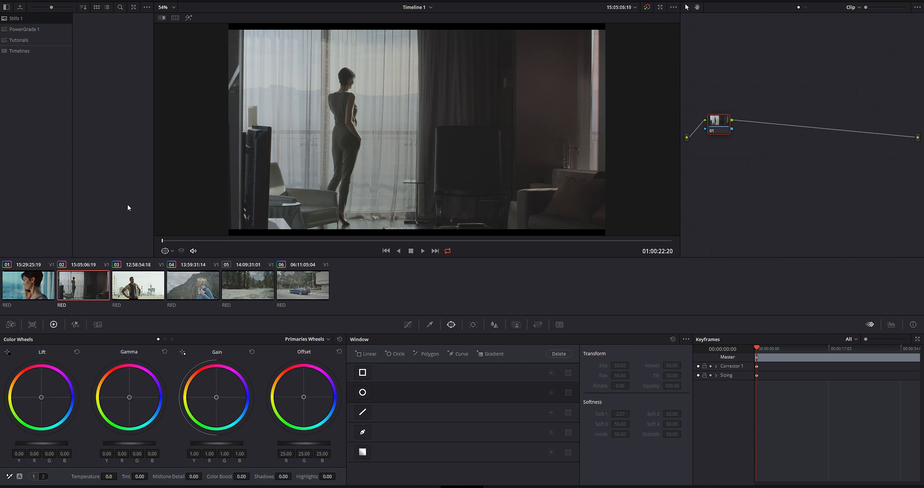
{"action": "middle_click", "coordinate": [32, 287]}
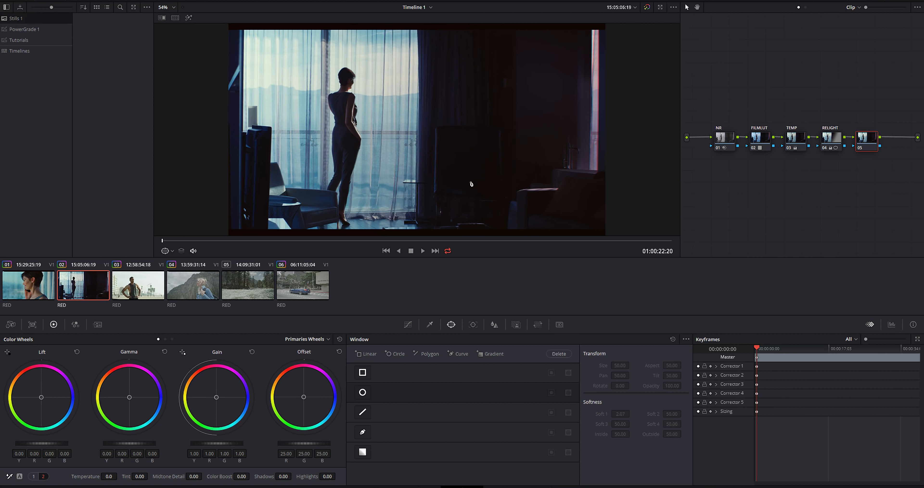
{"action": "left_click", "coordinate": [8, 327]}
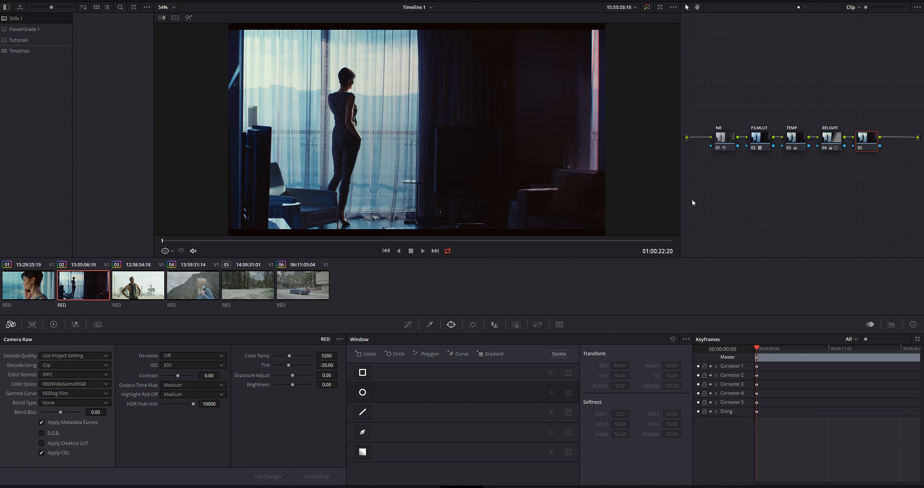
Warm up clip 02 by setting the TEMP node's primaries temperature to 1420
{"action": "left_click", "coordinate": [796, 139]}
{"action": "left_click", "coordinate": [53, 324]}
{"action": "left_click_drag", "start_coordinate": [109, 476], "coordinate": [119, 476]}
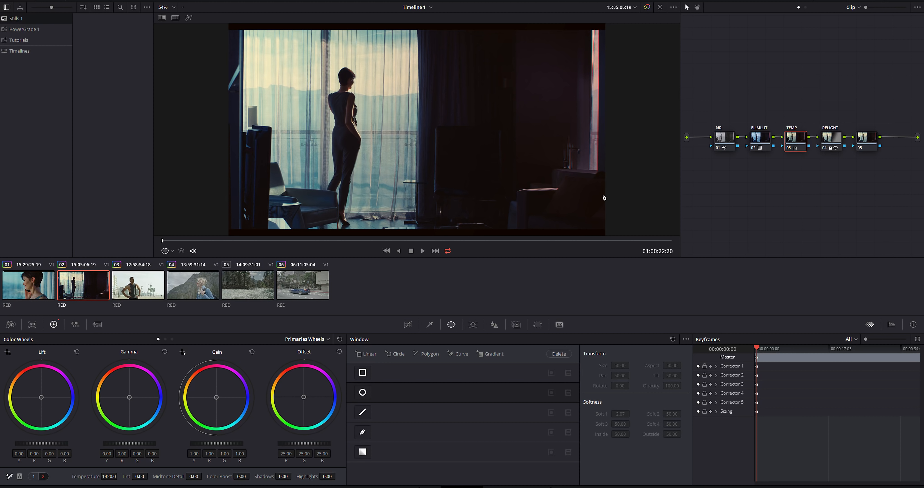
Insert a serial node between NR and FILMLUT on clip 02, place it below the row and label it SHADOWS
{"action": "left_click_drag", "start_coordinate": [729, 134], "coordinate": [710, 135]}
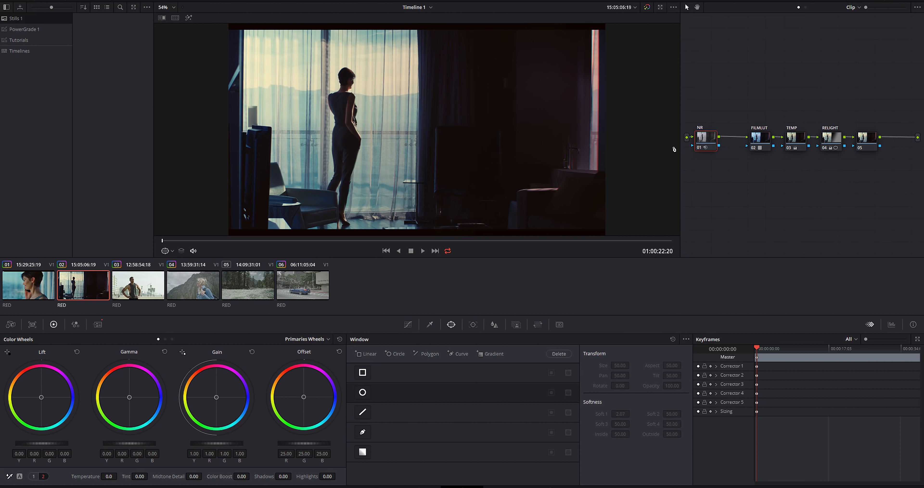
{"action": "key", "text": "alt+s"}
{"action": "right_click", "coordinate": [737, 177]}
{"action": "left_click", "coordinate": [749, 192]}
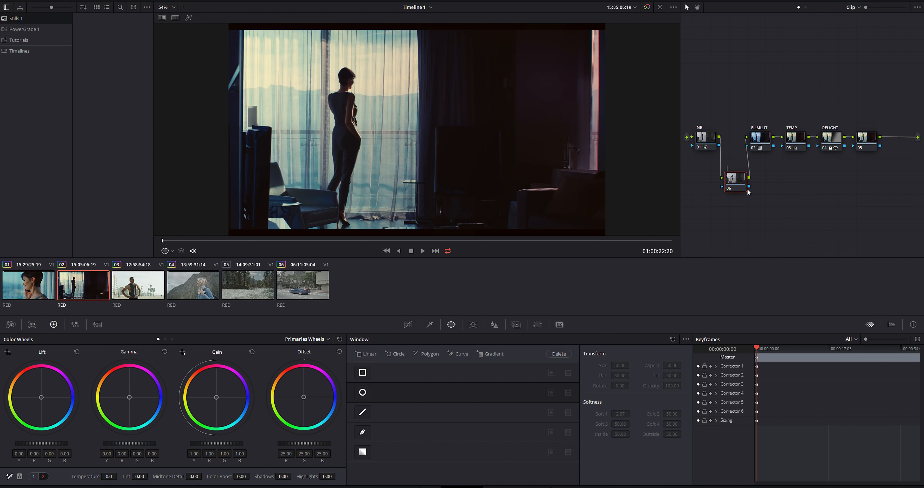
{"action": "type", "text": "SHADOWS"}
{"action": "key", "text": "Return"}
Display the Parade scope and raise the SHADOWS node's lift to 0.02
{"action": "left_click", "coordinate": [892, 324]}
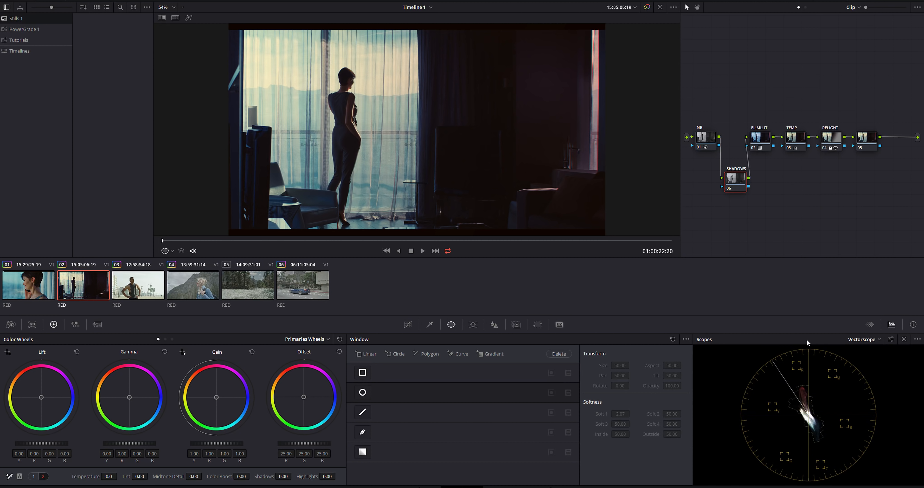
{"action": "left_click", "coordinate": [870, 340]}
{"action": "left_click", "coordinate": [865, 351]}
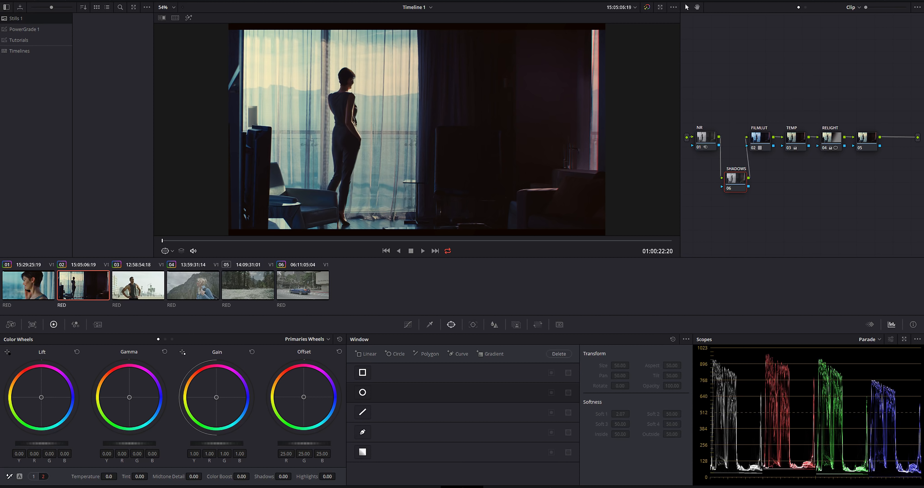
{"action": "left_click_drag", "start_coordinate": [41, 443], "coordinate": [50, 443]}
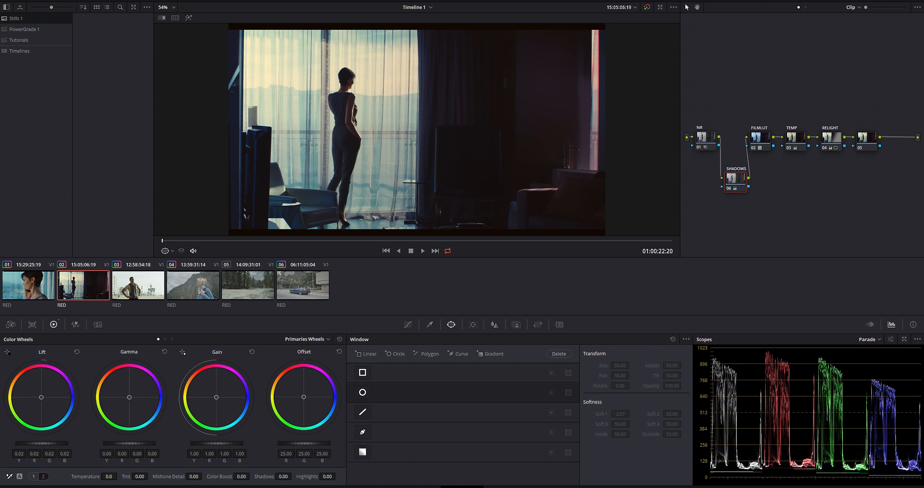
Compare the image and the parade's shadow levels between clips 01 and 02
{"action": "left_click", "coordinate": [22, 291]}
{"action": "left_click", "coordinate": [100, 286]}
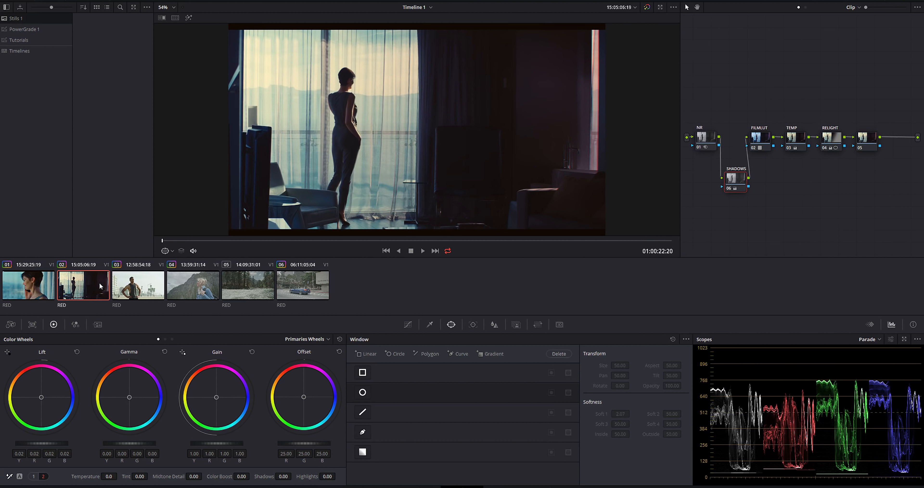
{"action": "left_click", "coordinate": [36, 286]}
{"action": "left_click", "coordinate": [89, 282]}
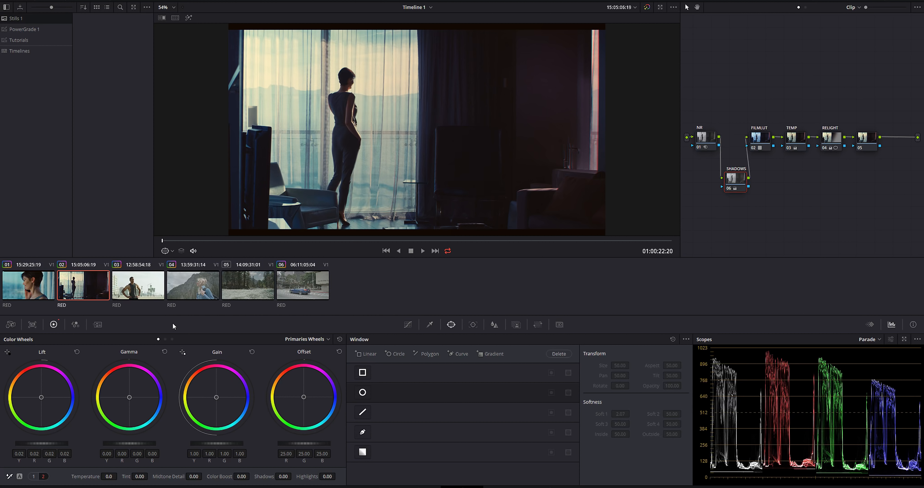
Set the camera raw of clip 03, the man on the beach, to IPP2 color science, REDWideGamutRGB color space and REDlog Film gamma
{"action": "left_click", "coordinate": [143, 278]}
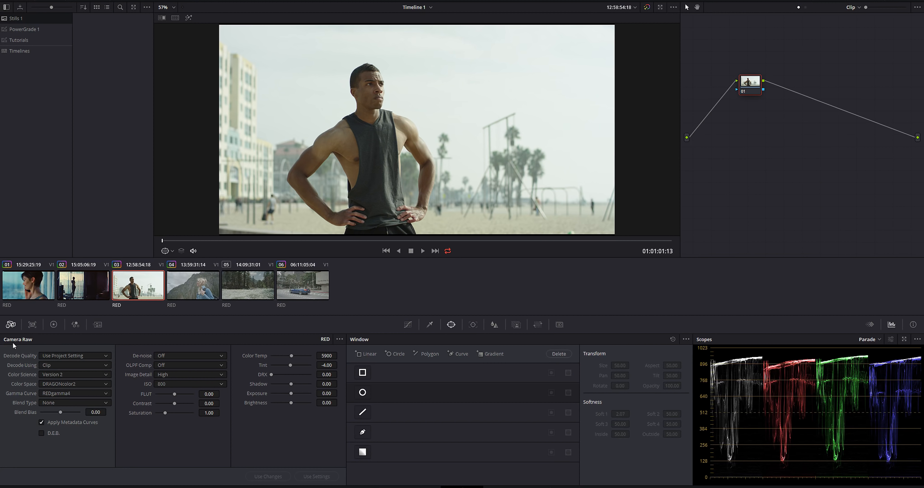
{"action": "left_click", "coordinate": [58, 373]}
{"action": "left_click", "coordinate": [44, 399]}
{"action": "left_click", "coordinate": [52, 383]}
{"action": "left_click", "coordinate": [74, 408]}
{"action": "left_click", "coordinate": [51, 393]}
{"action": "left_click", "coordinate": [54, 409]}
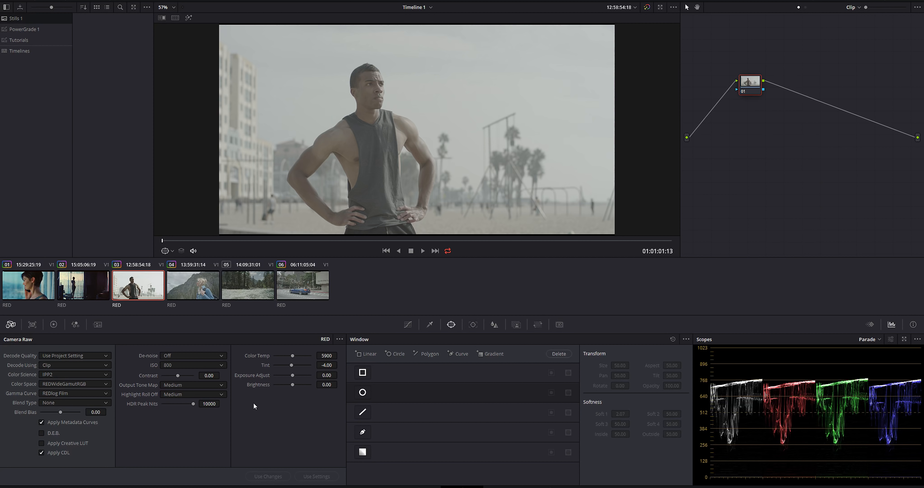
Set clip 03's camera raw color temperature to 5200
{"action": "double_click", "coordinate": [327, 355]}
{"action": "type", "text": "5200"}
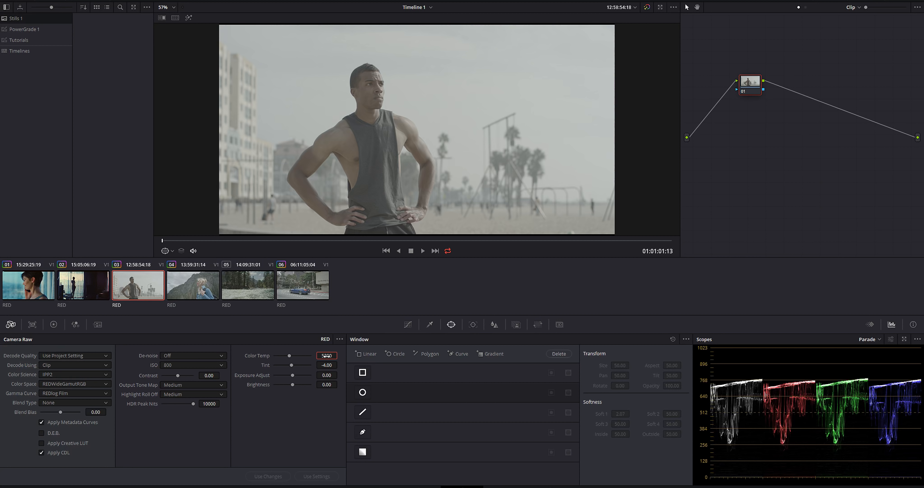
{"action": "key", "text": "Return"}
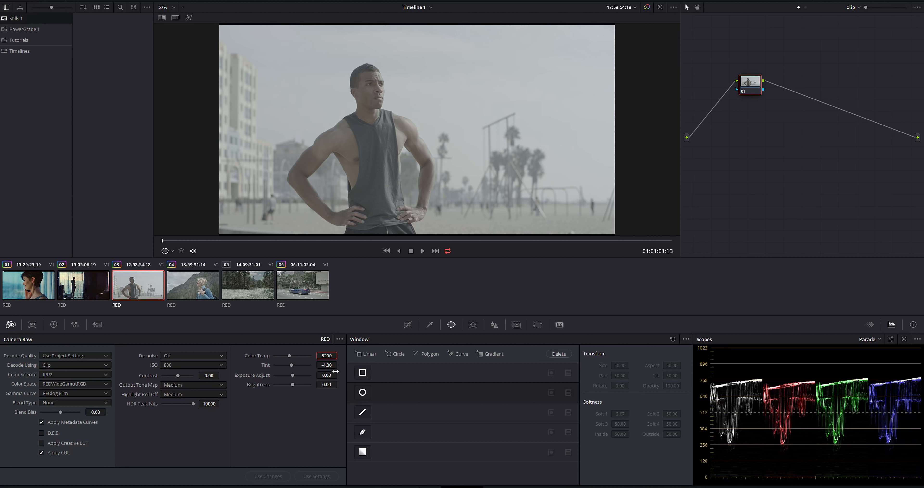
Add a second serial node to clip 03 and examine the man's face and neck close up for noise
{"action": "key", "text": "alt+s"}
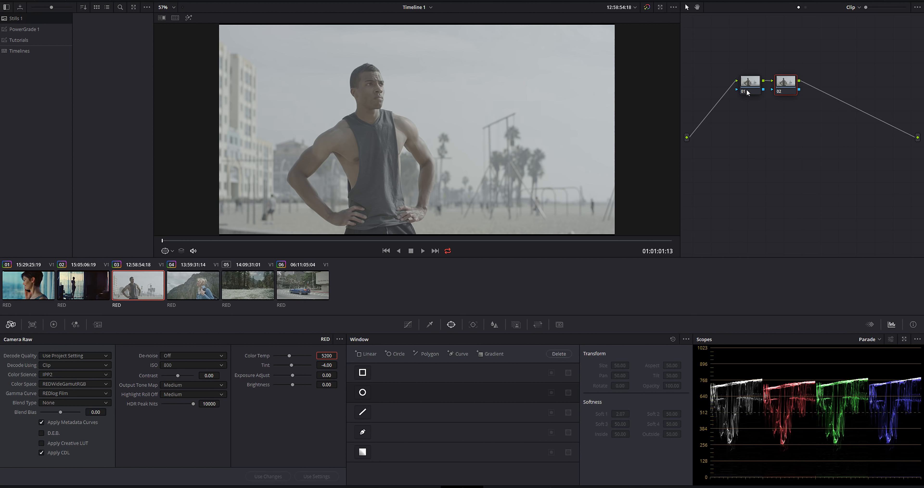
{"action": "scroll", "coordinate": [342, 168], "scroll_direction": "up", "scroll_amount": 10}
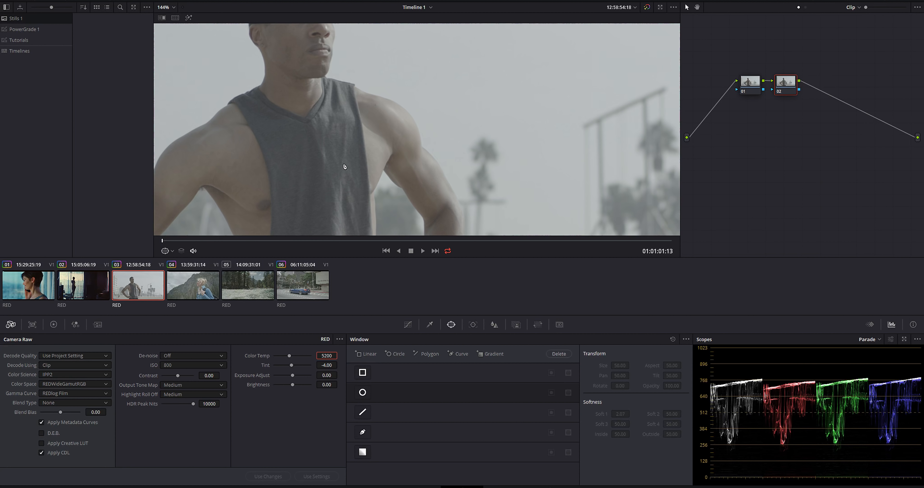
{"action": "scroll", "coordinate": [422, 175], "scroll_direction": "up", "scroll_amount": 8}
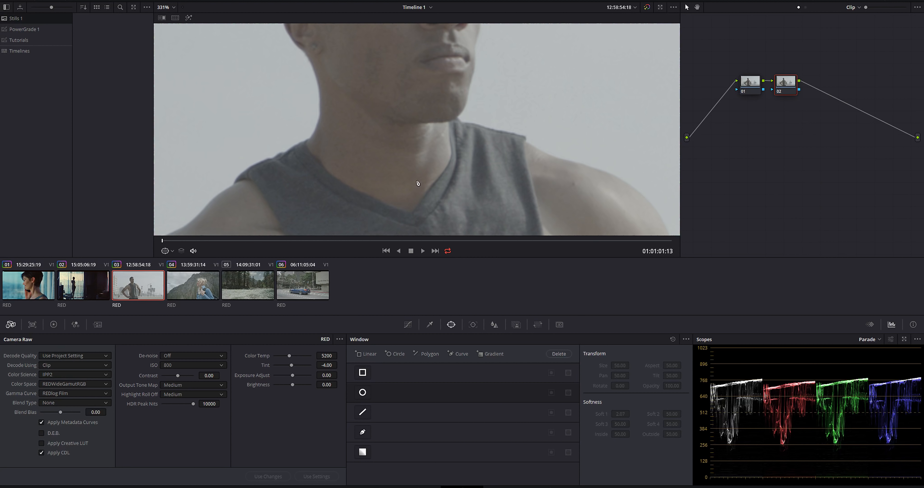
{"action": "left_click_drag", "start_coordinate": [233, 240], "coordinate": [243, 241]}
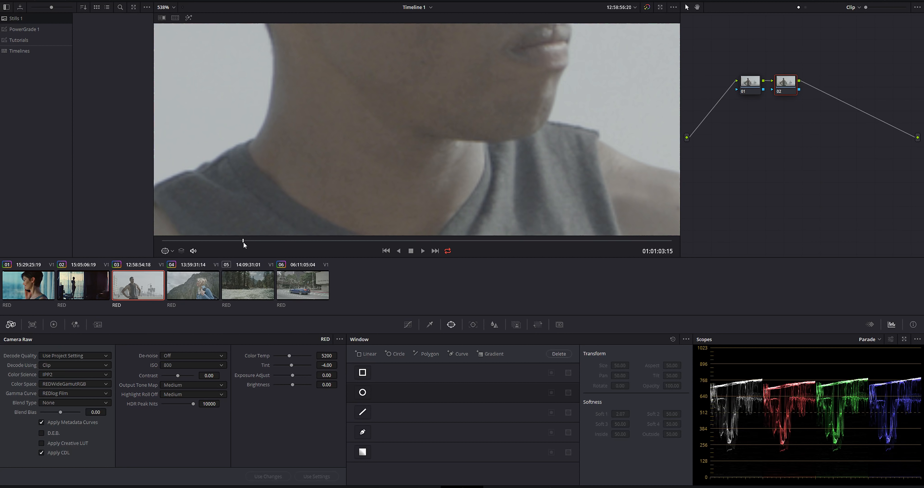
Copy the NR node's noise reduction from clip 01 onto clip 03's first node and check the man's face close up
{"action": "left_click", "coordinate": [754, 84]}
{"action": "left_click", "coordinate": [30, 287]}
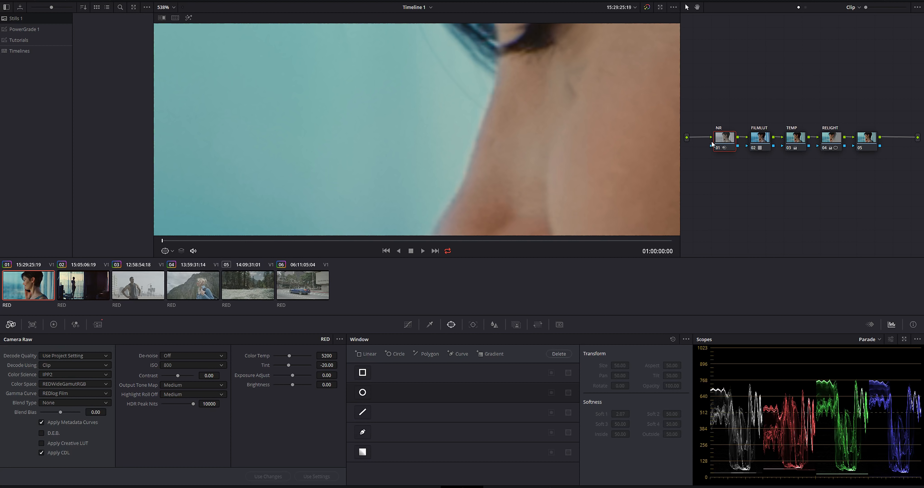
{"action": "left_click", "coordinate": [149, 277]}
{"action": "key", "text": "ctrl+v"}
{"action": "left_click_drag", "start_coordinate": [742, 92], "coordinate": [720, 122]}
{"action": "scroll", "coordinate": [367, 165], "scroll_direction": "up", "scroll_amount": 2}
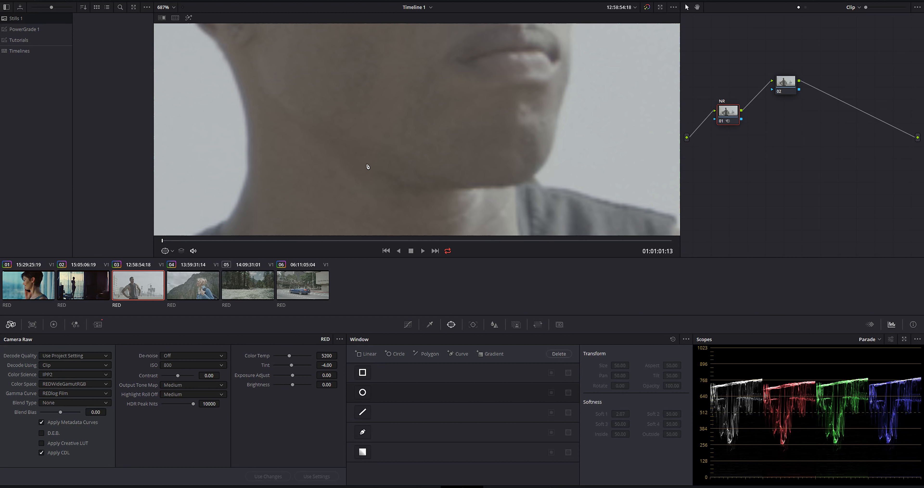
Copy the FILMLUT node's grade from clip 01 onto clip 03's second node and check the full frame
{"action": "left_click_drag", "start_coordinate": [785, 80], "coordinate": [784, 111]}
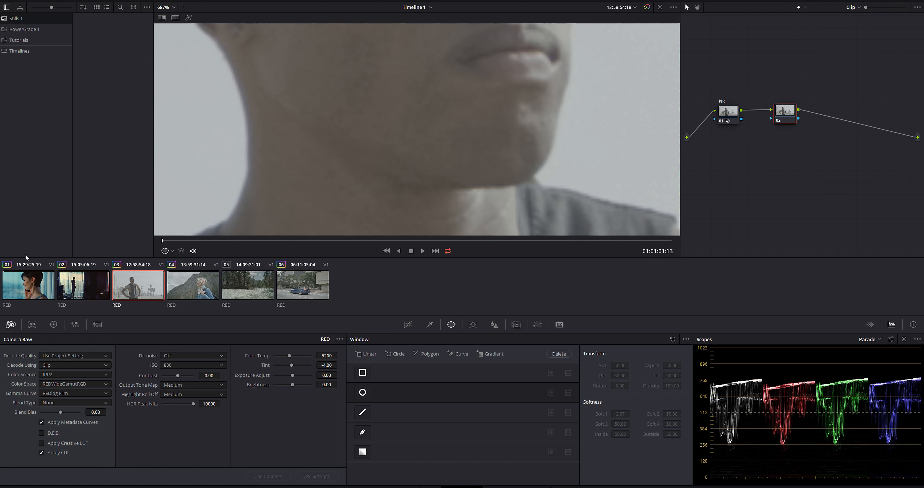
{"action": "left_click", "coordinate": [27, 286]}
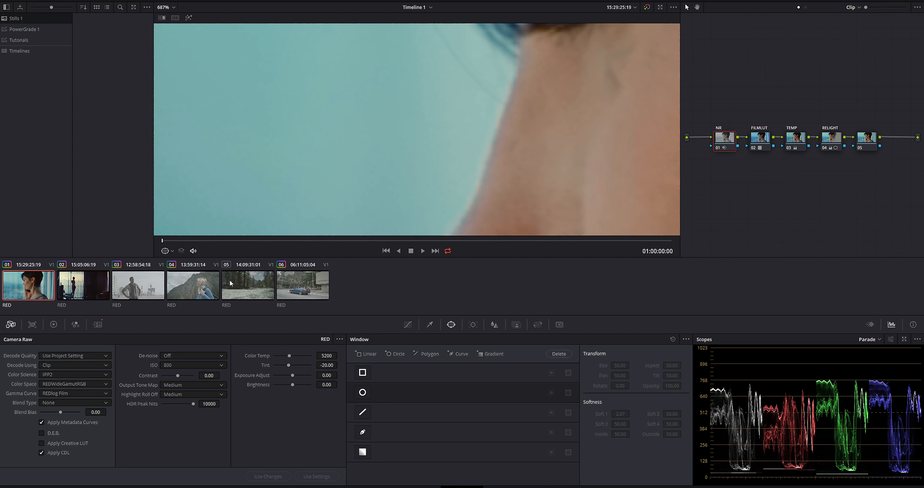
{"action": "left_click", "coordinate": [759, 136]}
{"action": "left_click", "coordinate": [144, 275]}
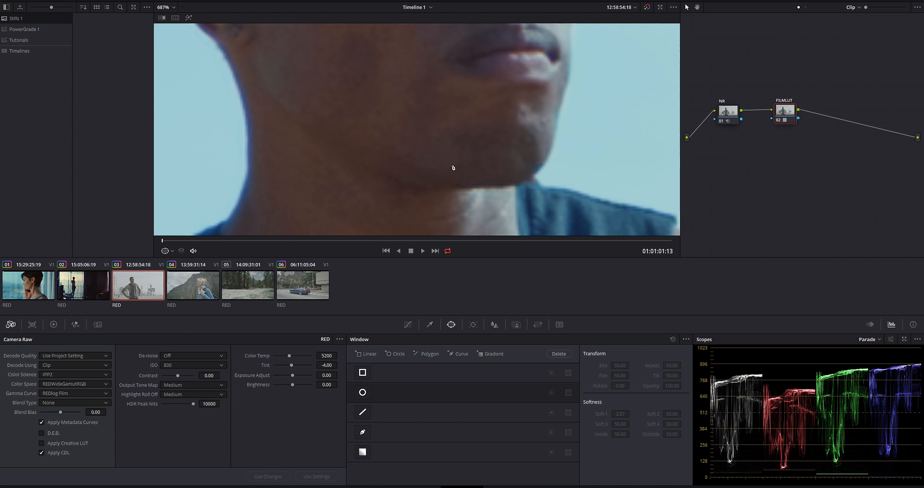
{"action": "key", "text": "shift+z"}
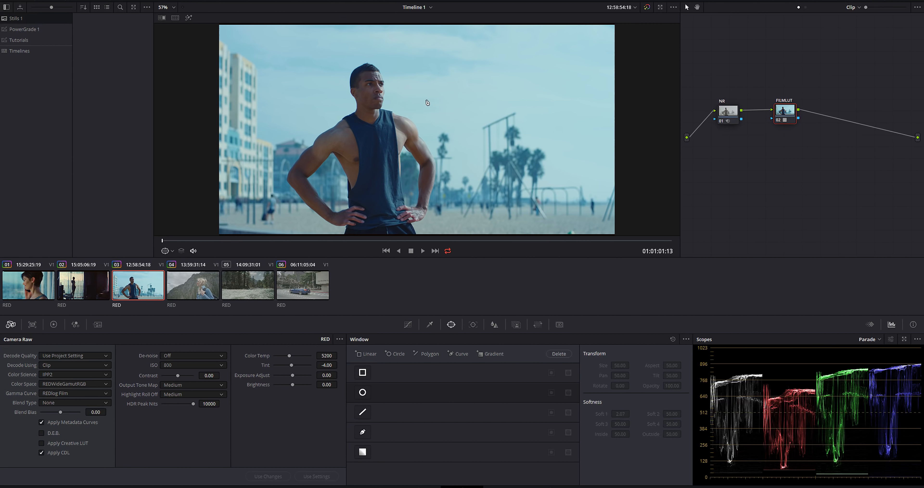
Insert a serial node between the NR and FILMLUT nodes of clip 03 and label it TEMP
{"action": "left_click_drag", "start_coordinate": [786, 110], "coordinate": [812, 111]}
{"action": "left_click", "coordinate": [723, 112]}
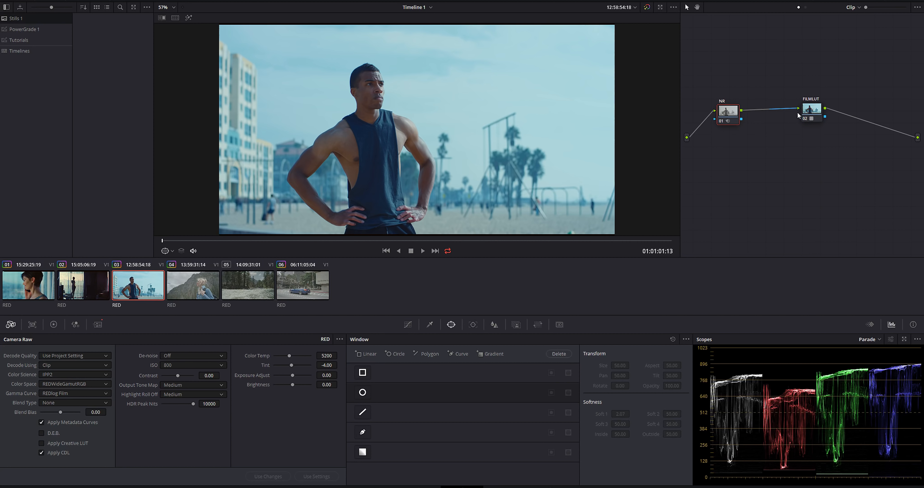
{"action": "key", "text": "alt+s"}
{"action": "right_click", "coordinate": [771, 109]}
{"action": "left_click", "coordinate": [789, 122]}
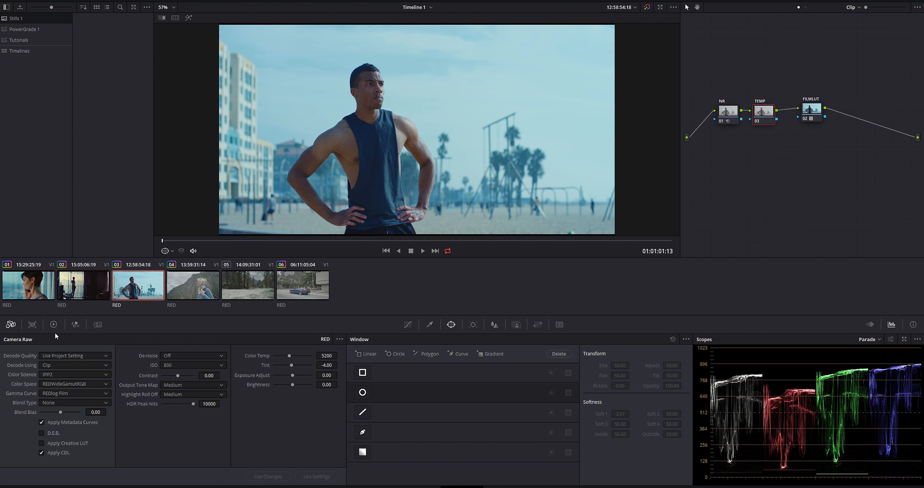
Set the TEMP node's temperature to 270 on clip 03, compare it with the ungraded image and display the Vectorscope
{"action": "left_click", "coordinate": [54, 325]}
{"action": "left_click_drag", "start_coordinate": [109, 477], "coordinate": [121, 476]}
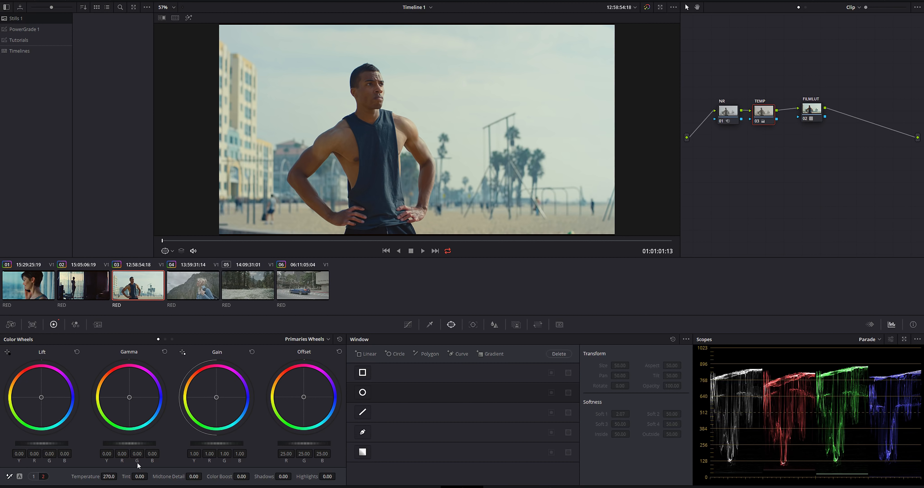
{"action": "key", "text": "shift+d"}
{"action": "key", "text": "shift+d"}
{"action": "left_click", "coordinate": [871, 339]}
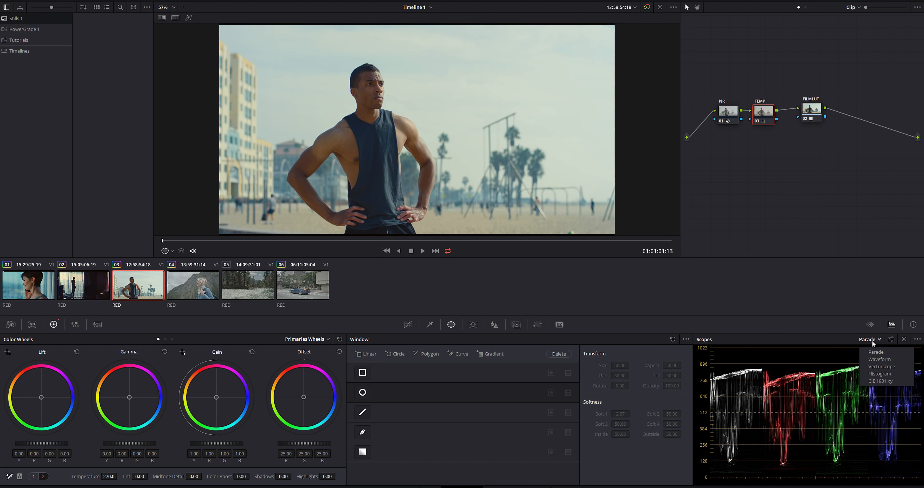
{"action": "left_click", "coordinate": [885, 365]}
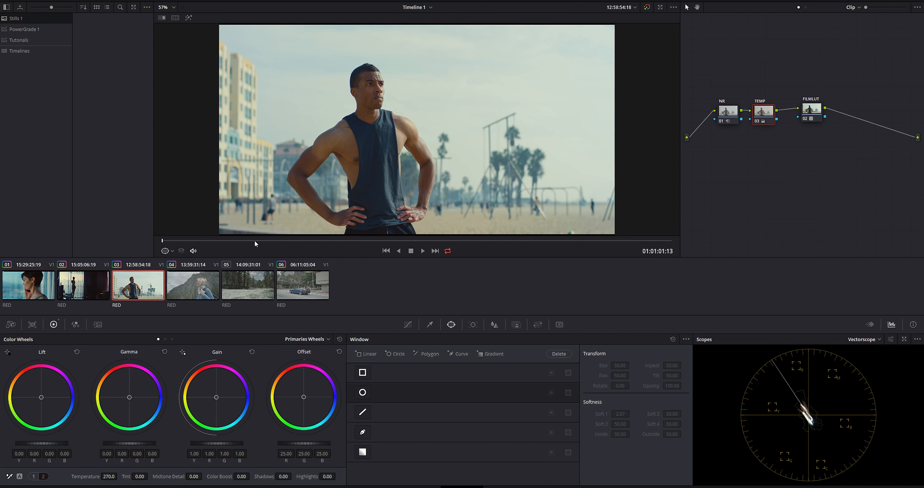
Copy clip 03's whole grade onto clip 04, the woman in front of the mountain, and review another frame
{"action": "left_click", "coordinate": [201, 285]}
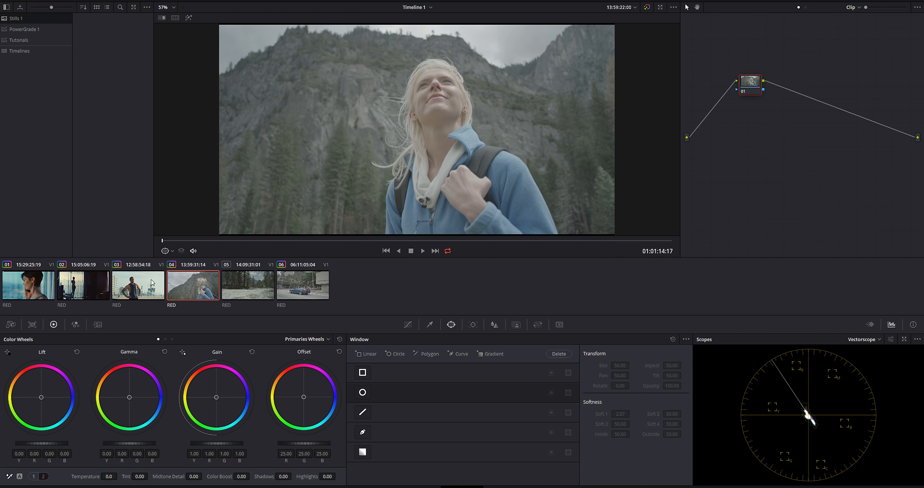
{"action": "middle_click", "coordinate": [134, 293]}
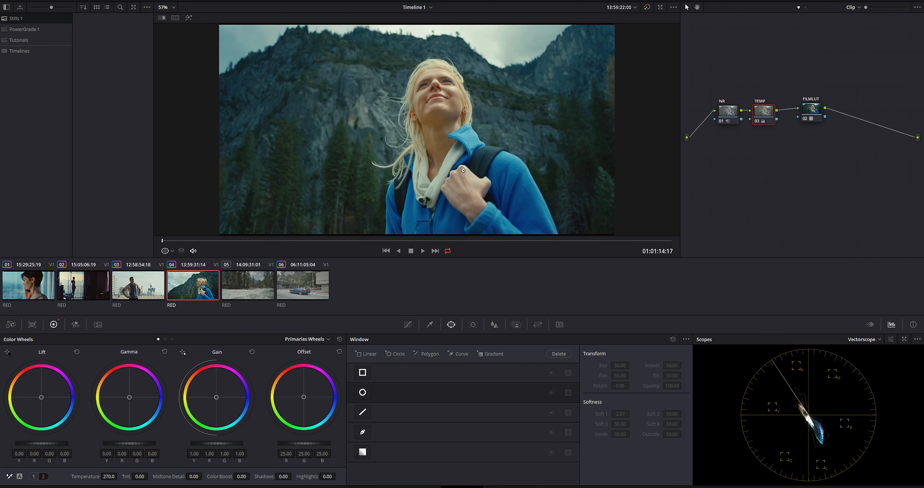
{"action": "left_click_drag", "start_coordinate": [353, 241], "coordinate": [347, 245]}
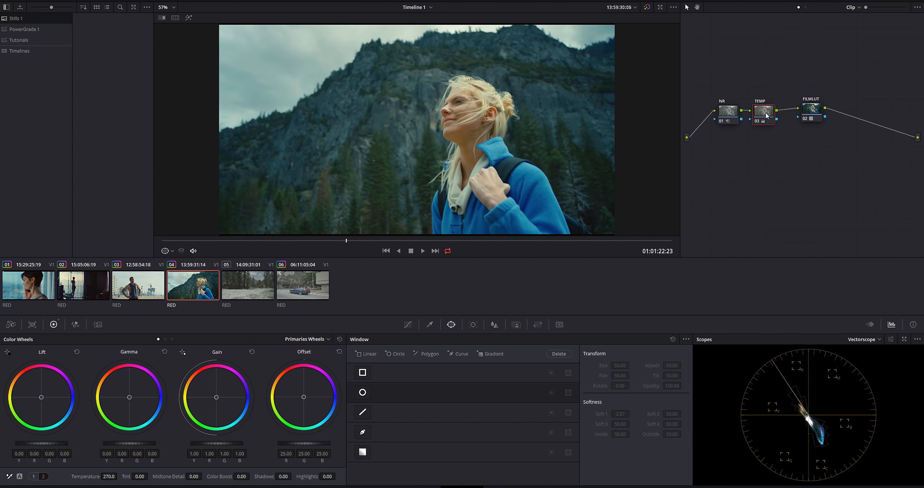
Clear clip 04's TEMP adjustment, warm its Offset to about 27 red, 24 green and 24 blue, and check the woman's skin close up
{"action": "key", "text": "ctrl+z"}
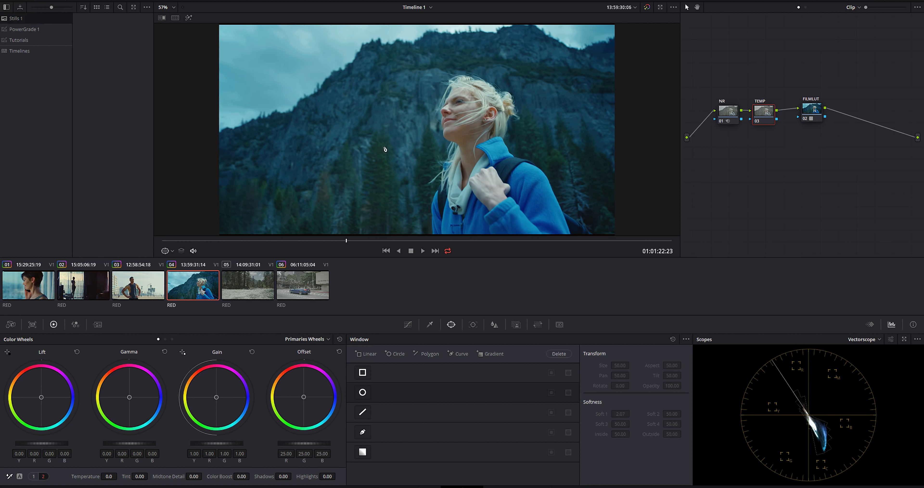
{"action": "left_click", "coordinate": [787, 1]}
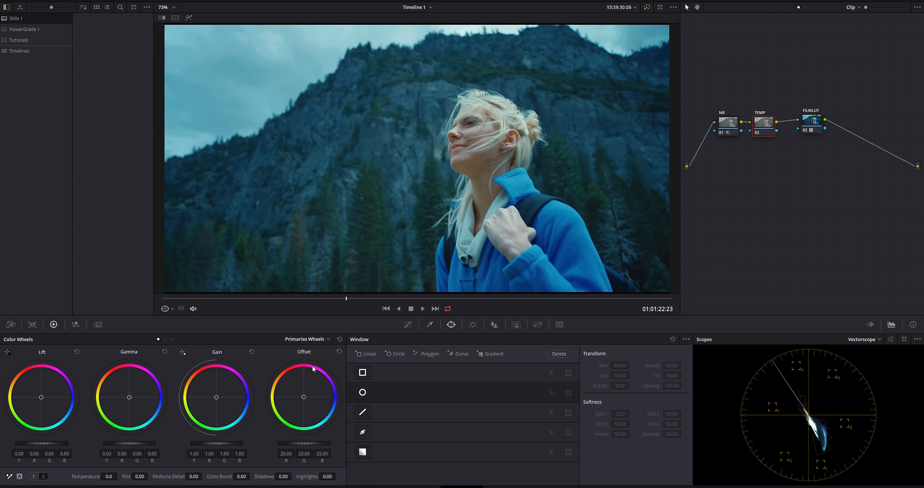
{"action": "left_click_drag", "start_coordinate": [304, 402], "coordinate": [304, 396]}
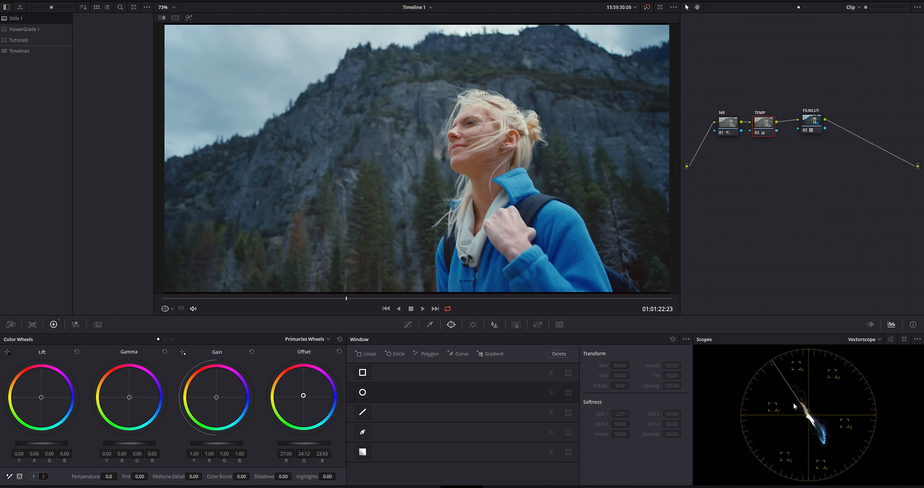
{"action": "left_click_drag", "start_coordinate": [379, 299], "coordinate": [337, 304]}
{"action": "scroll", "coordinate": [553, 131], "scroll_direction": "up", "scroll_amount": 6}
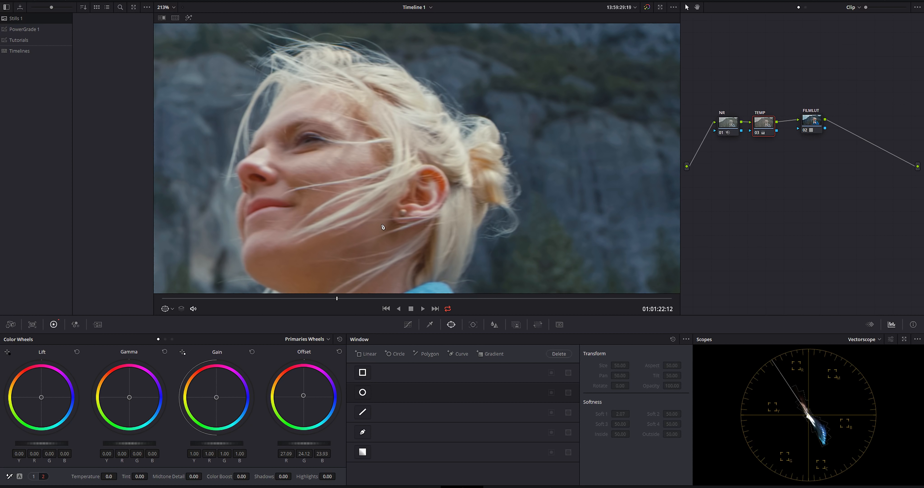
{"action": "key", "text": "shift+z"}
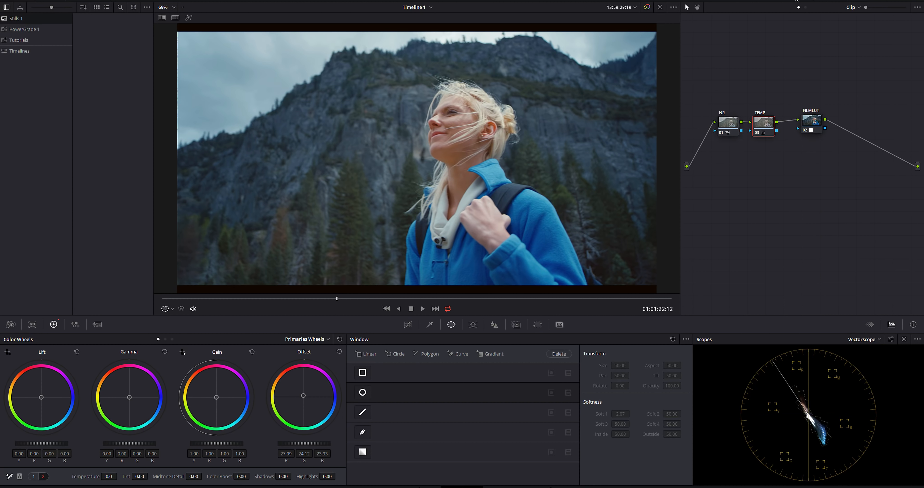
{"action": "left_click", "coordinate": [796, 1]}
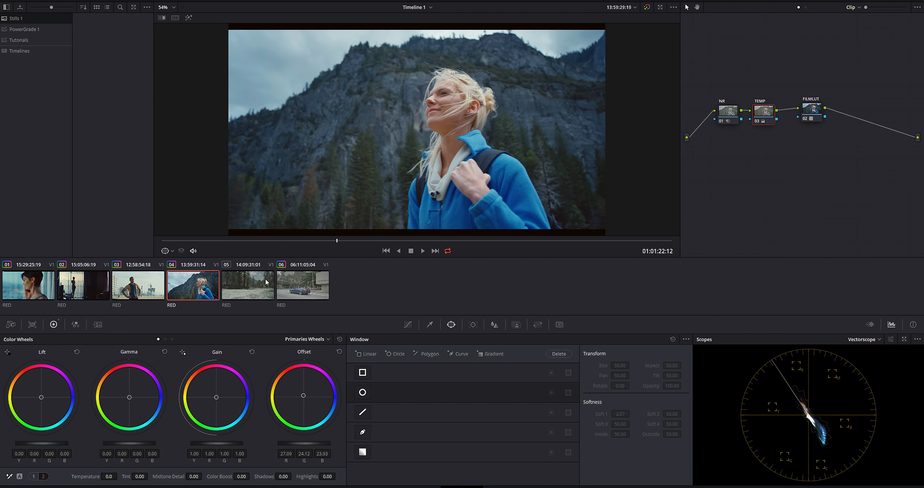
Copy clip 04's grade onto clip 05, the river, reset its TEMP node and check the clip's camera raw settings
{"action": "left_click", "coordinate": [259, 284]}
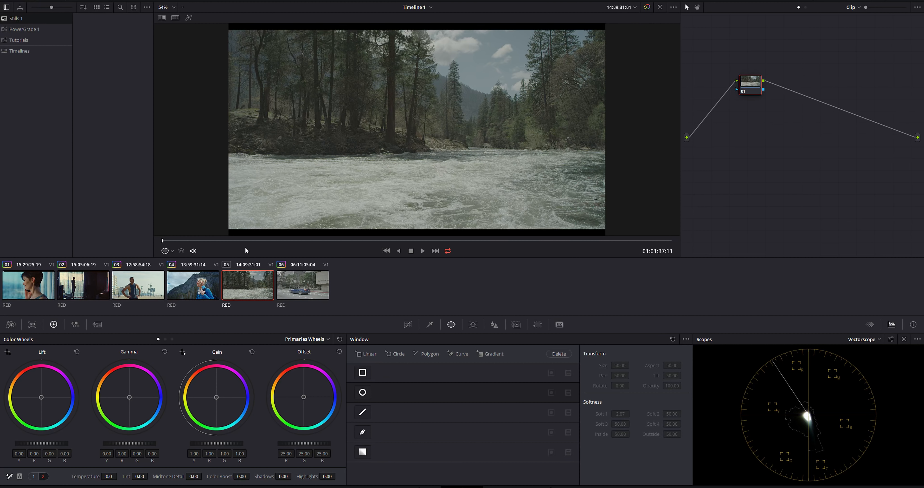
{"action": "middle_click", "coordinate": [192, 285]}
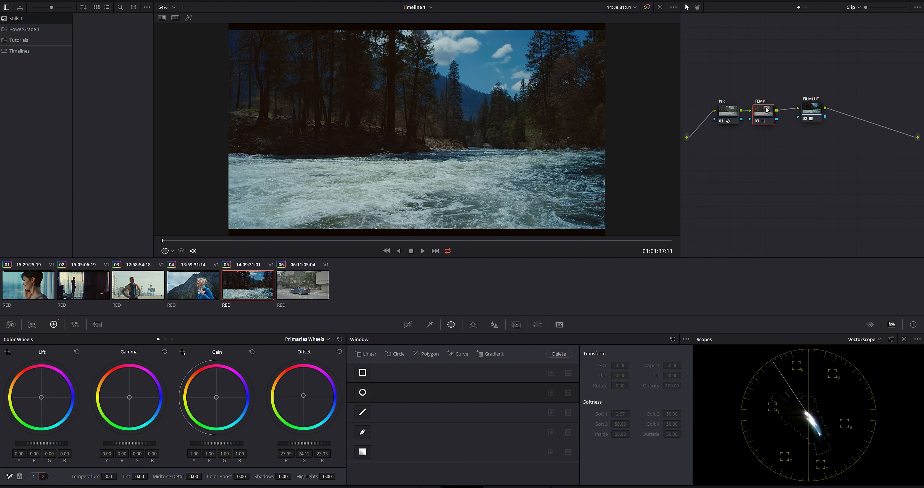
{"action": "key", "text": "shift+Home"}
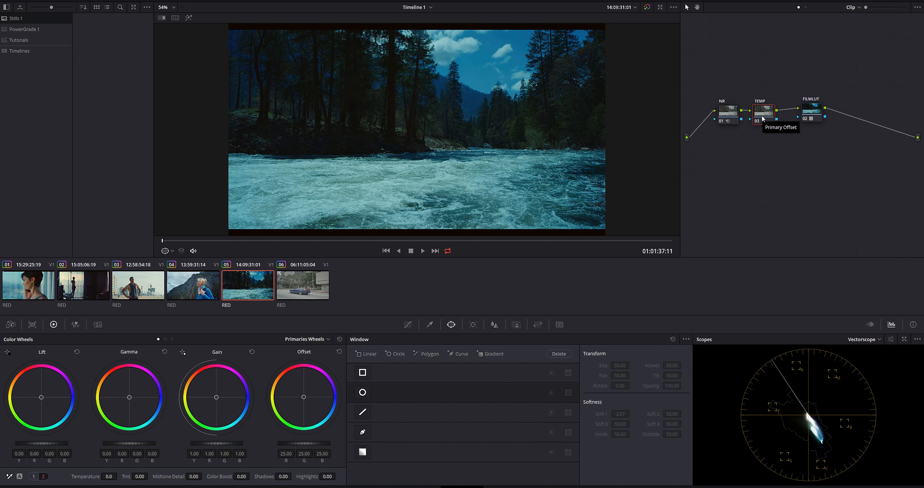
{"action": "left_click", "coordinate": [10, 324]}
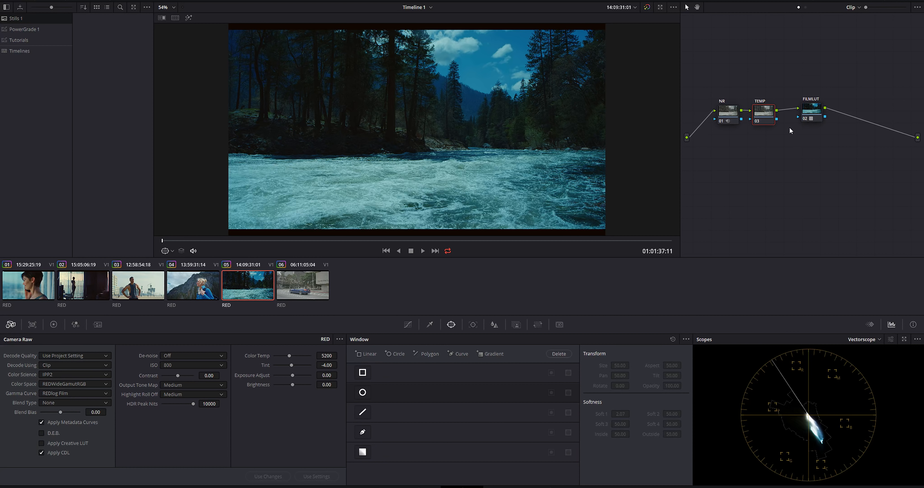
{"action": "left_click_drag", "start_coordinate": [811, 107], "coordinate": [807, 108]}
{"action": "left_click", "coordinate": [769, 114]}
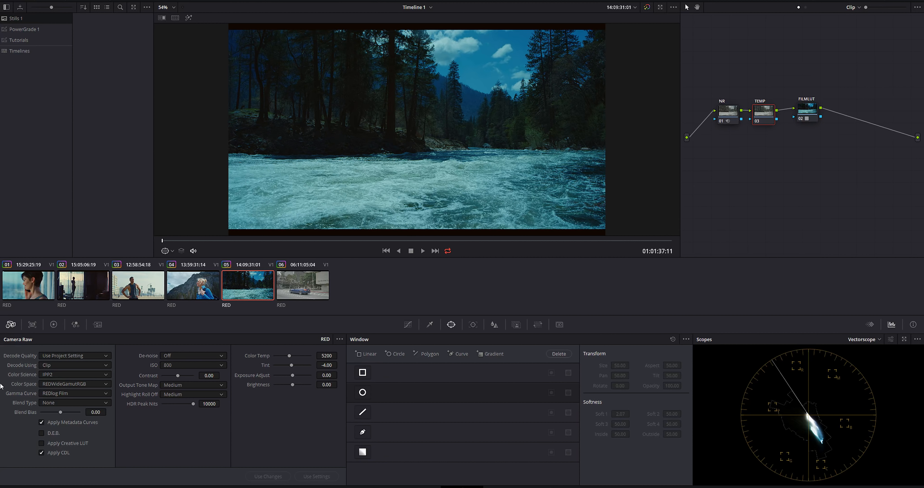
Balance the river shot on its TEMP node with temperature 340 and Offset at about 25.6 red, 24 green and 26 blue
{"action": "left_click", "coordinate": [53, 324]}
{"action": "left_click_drag", "start_coordinate": [108, 476], "coordinate": [119, 476]}
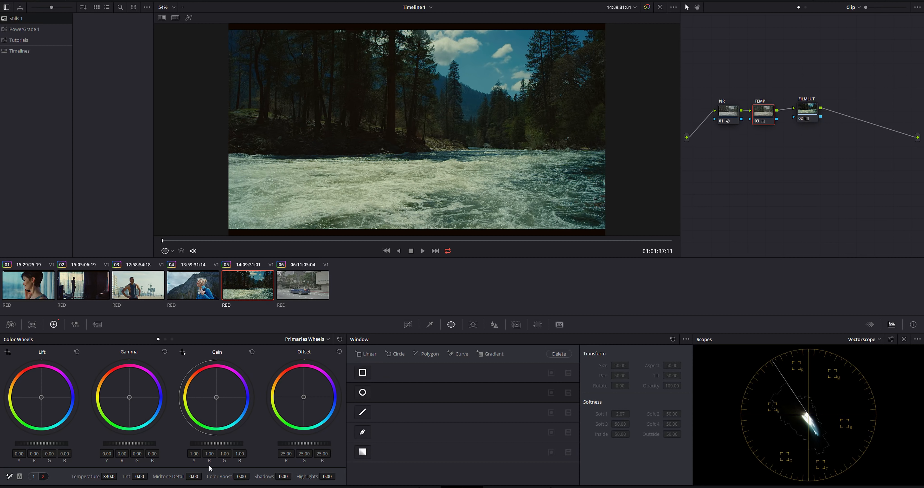
{"action": "left_click_drag", "start_coordinate": [355, 240], "coordinate": [384, 241]}
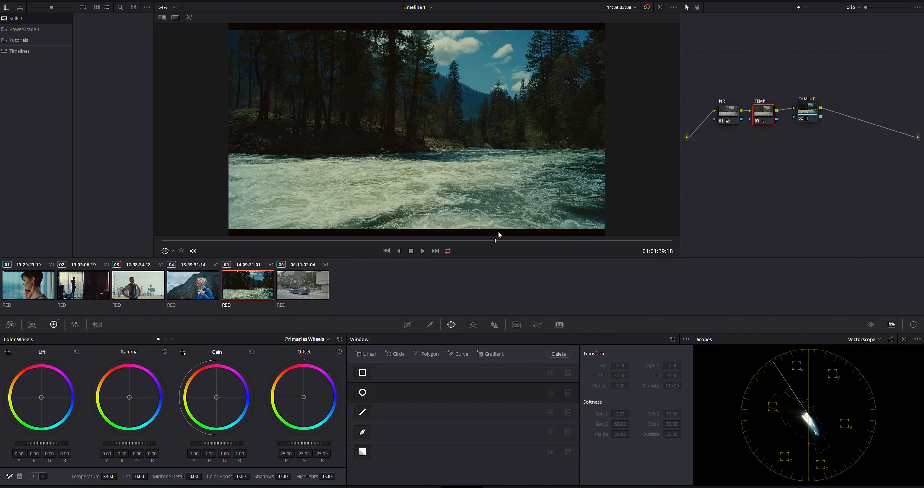
{"action": "left_click_drag", "start_coordinate": [359, 233], "coordinate": [353, 235]}
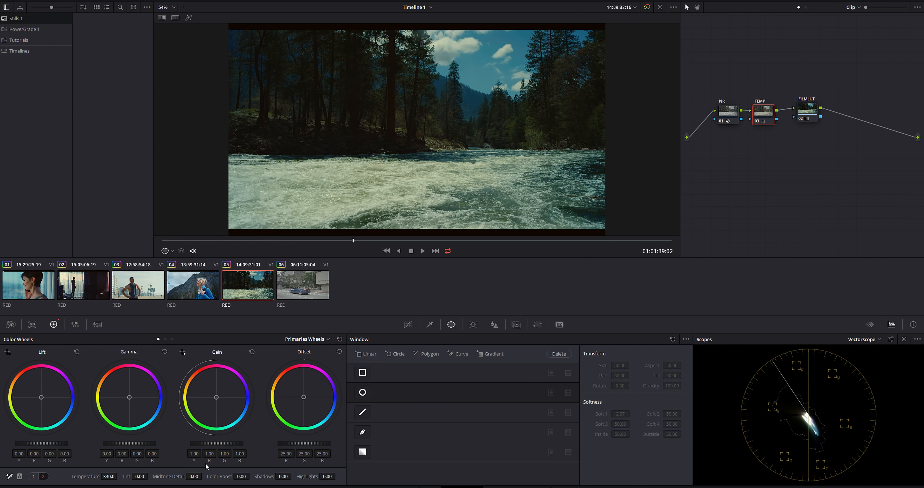
{"action": "left_click_drag", "start_coordinate": [303, 399], "coordinate": [304, 397]}
{"action": "left_click", "coordinate": [417, 241]}
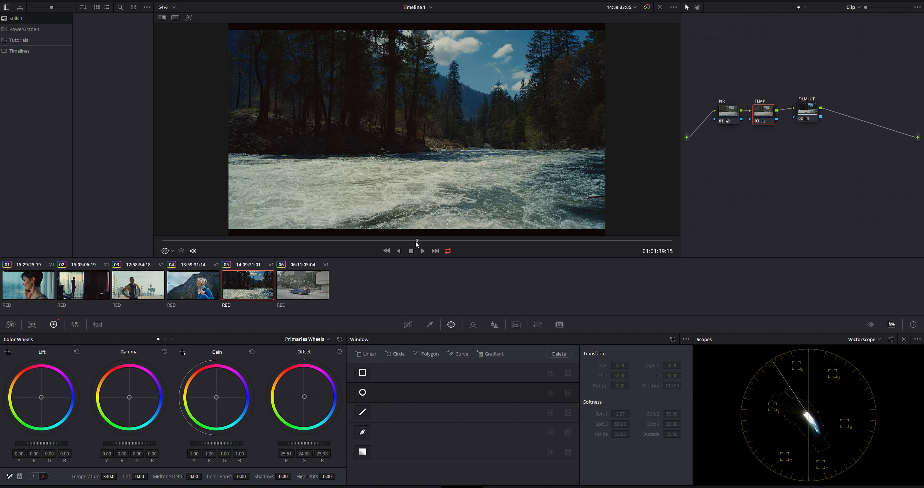
Examine the river shot full screen and compare it with and without the grade
{"action": "key", "text": "shift+f"}
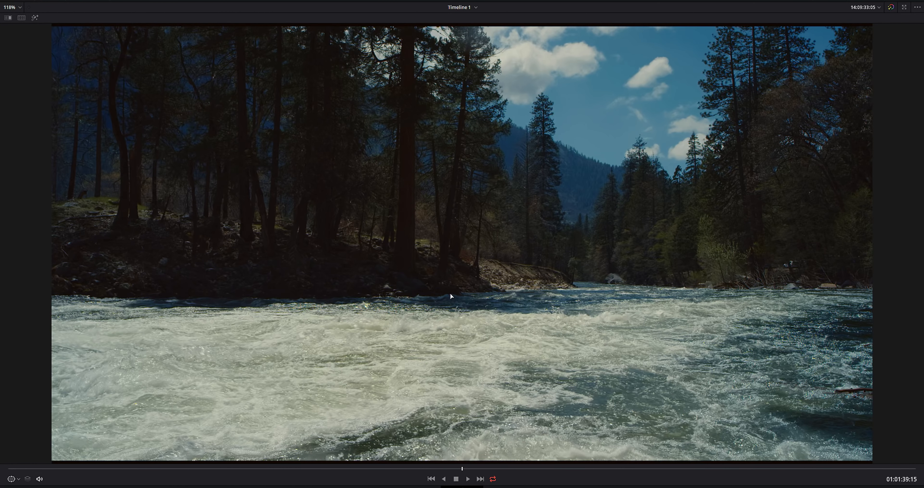
{"action": "key", "text": "shift+d"}
{"action": "key", "text": "shift+d"}
{"action": "scroll", "coordinate": [450, 294], "scroll_direction": "down", "scroll_amount": 1}
{"action": "key", "text": "shift+f"}
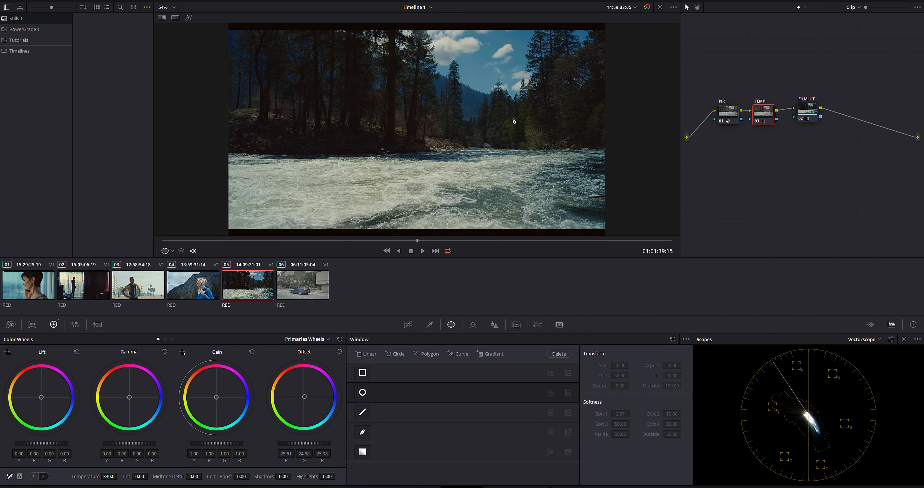
{"action": "scroll", "coordinate": [293, 197], "scroll_direction": "up", "scroll_amount": 1}
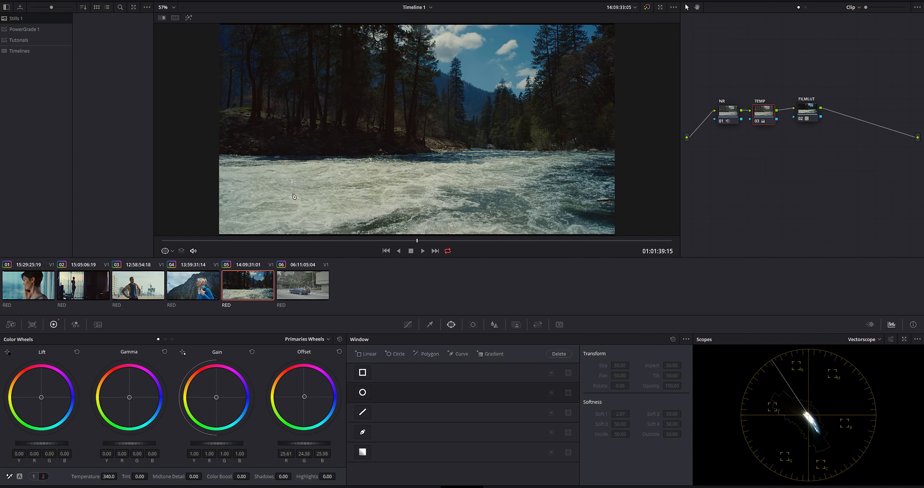
Set the camera raw of clip 06, the blue convertible, to IPP2 color science and REDWideGamutRGB color space
{"action": "left_click", "coordinate": [307, 285]}
{"action": "left_click_drag", "start_coordinate": [311, 242], "coordinate": [206, 235]}
{"action": "left_click", "coordinate": [10, 324]}
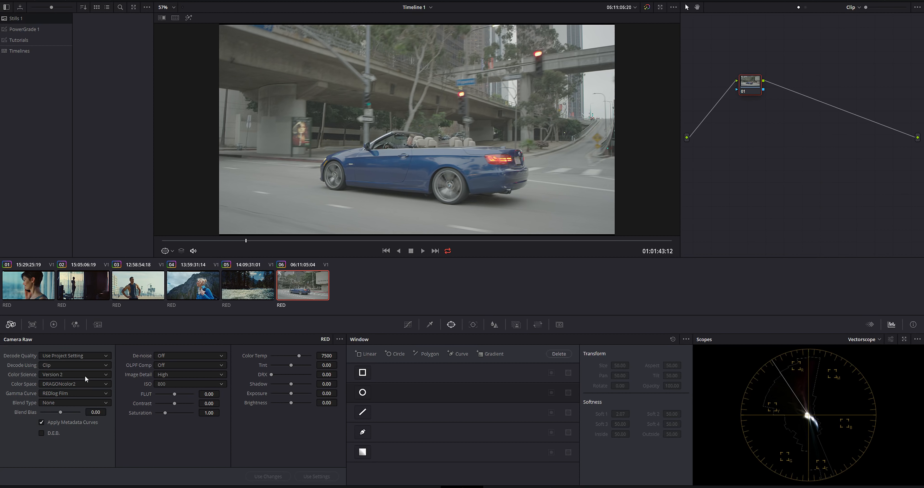
{"action": "left_click", "coordinate": [55, 373]}
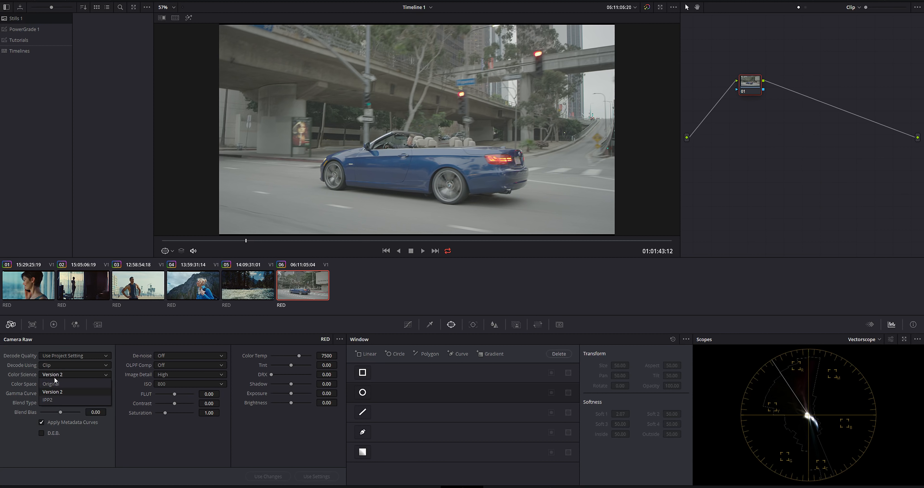
{"action": "left_click", "coordinate": [50, 400]}
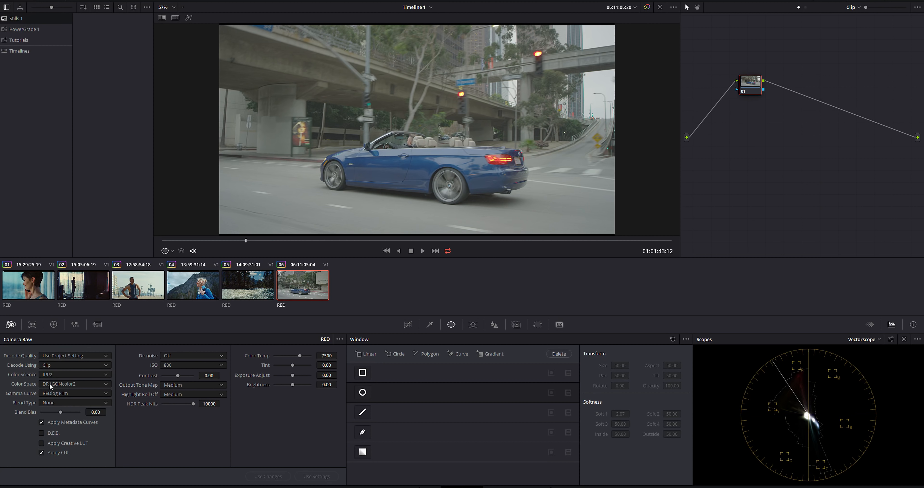
{"action": "left_click", "coordinate": [66, 384]}
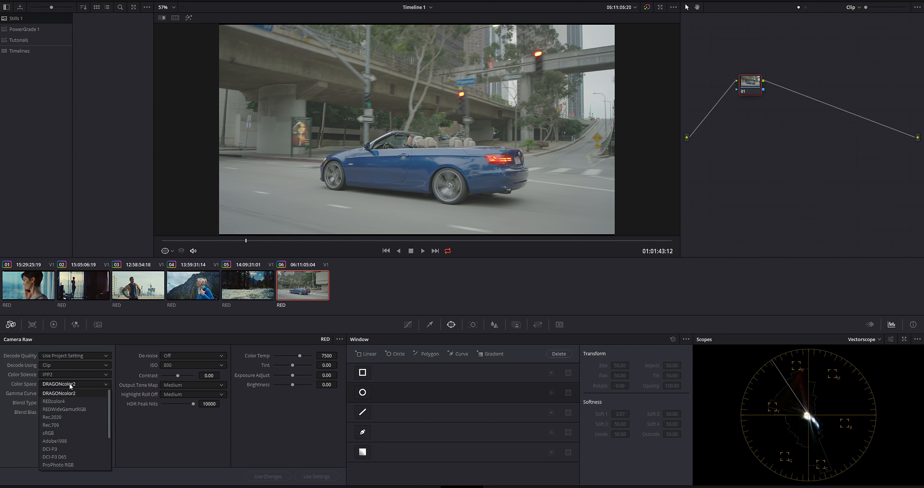
{"action": "left_click", "coordinate": [73, 408]}
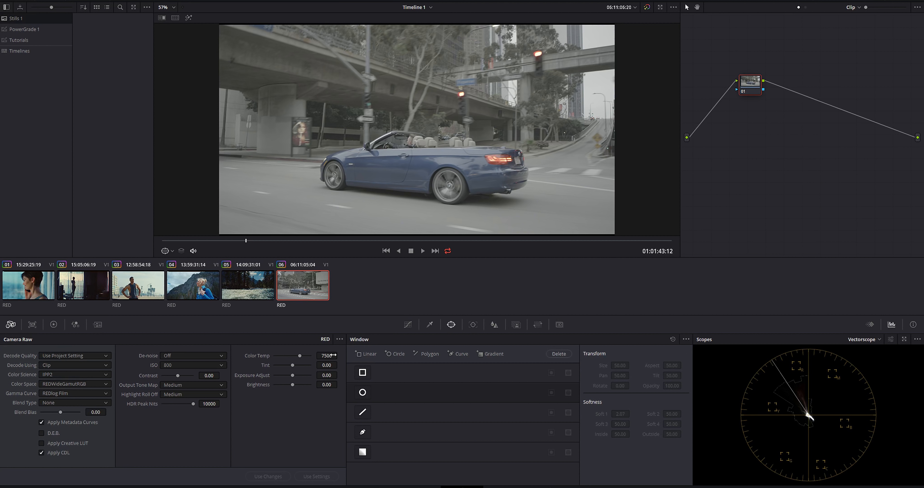
Add a serial node after the first node on the convertible clip and apply the FilmLut 3D LUT to it
{"action": "left_click_drag", "start_coordinate": [743, 92], "coordinate": [711, 128]}
{"action": "key", "text": "alt+s"}
{"action": "right_click", "coordinate": [755, 119]}
{"action": "mouse_move", "coordinate": [794, 195]}
{"action": "mouse_move", "coordinate": [838, 220]}
{"action": "mouse_move", "coordinate": [794, 231]}
{"action": "mouse_move", "coordinate": [840, 253]}
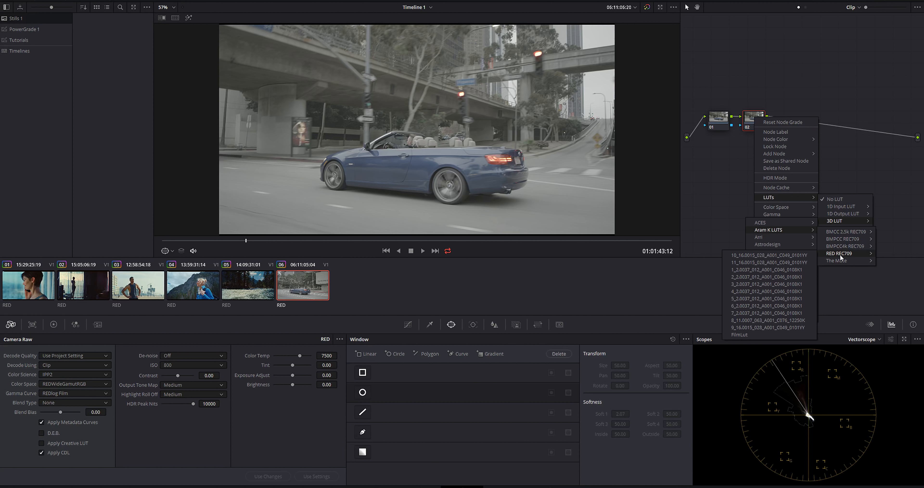
{"action": "left_click", "coordinate": [740, 334]}
{"action": "left_click_drag", "start_coordinate": [754, 120], "coordinate": [761, 121]}
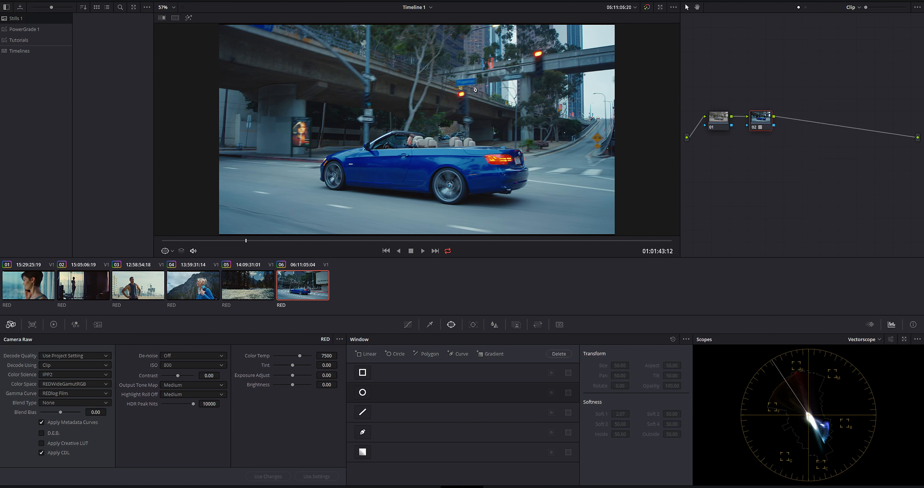
Check the driver and car in a later frame, and insert a serial node between the first node and the LUT node
{"action": "left_click_drag", "start_coordinate": [358, 240], "coordinate": [410, 240]}
{"action": "scroll", "coordinate": [514, 112], "scroll_direction": "up", "scroll_amount": 5}
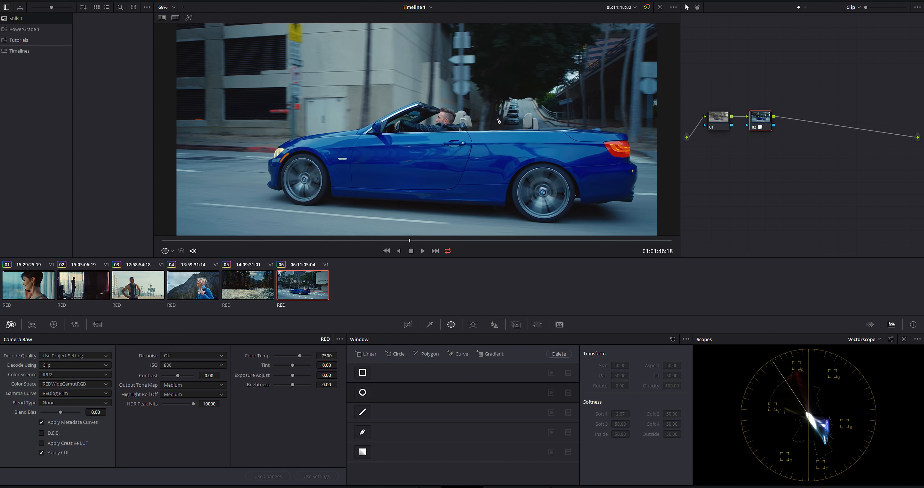
{"action": "scroll", "coordinate": [514, 112], "scroll_direction": "up", "scroll_amount": 3}
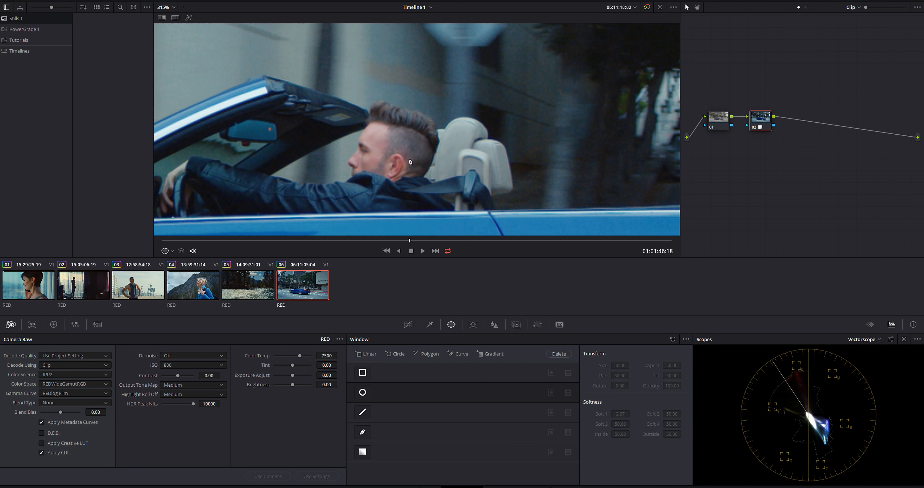
{"action": "key", "text": "shift+z"}
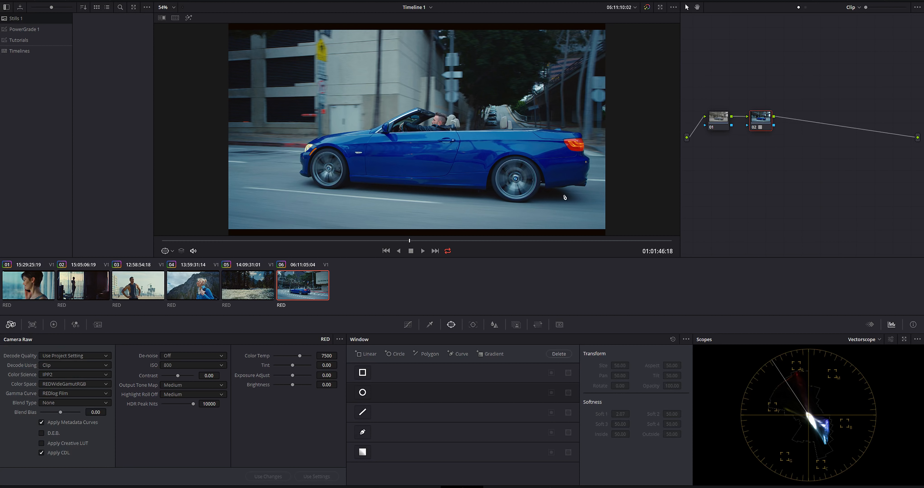
{"action": "left_click_drag", "start_coordinate": [760, 122], "coordinate": [802, 118]}
{"action": "left_click", "coordinate": [722, 120]}
{"action": "key", "text": "alt+s"}
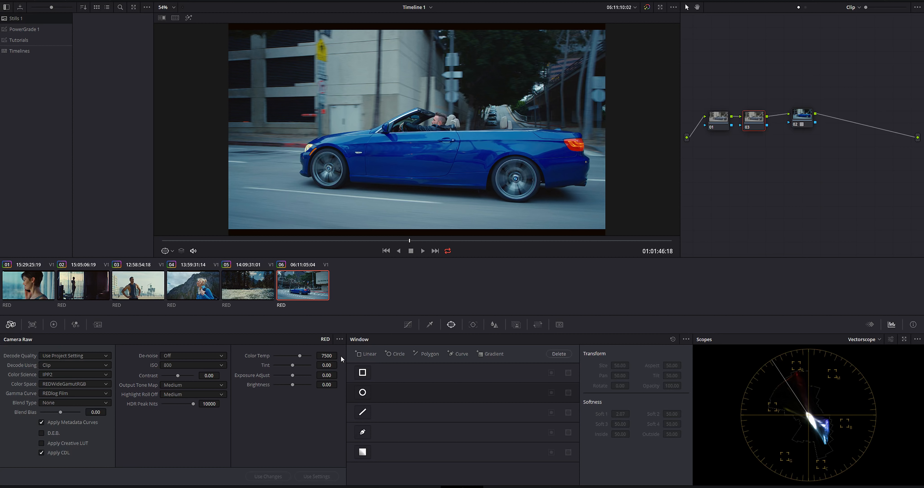
Try a camera raw color temperature of 5200 on the convertible clip and restore 7500
{"action": "double_click", "coordinate": [326, 356]}
{"action": "type", "text": "5200"}
{"action": "key", "text": "Return"}
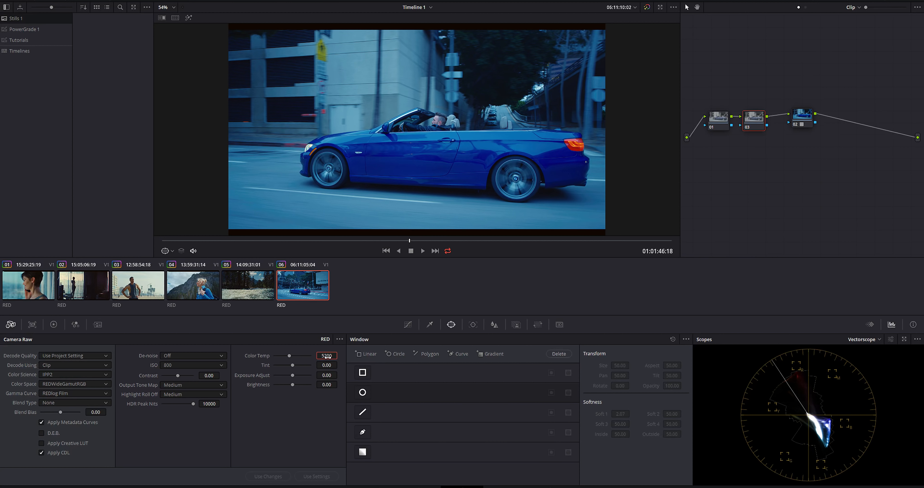
{"action": "double_click", "coordinate": [328, 356]}
{"action": "type", "text": "7500"}
{"action": "key", "text": "Return"}
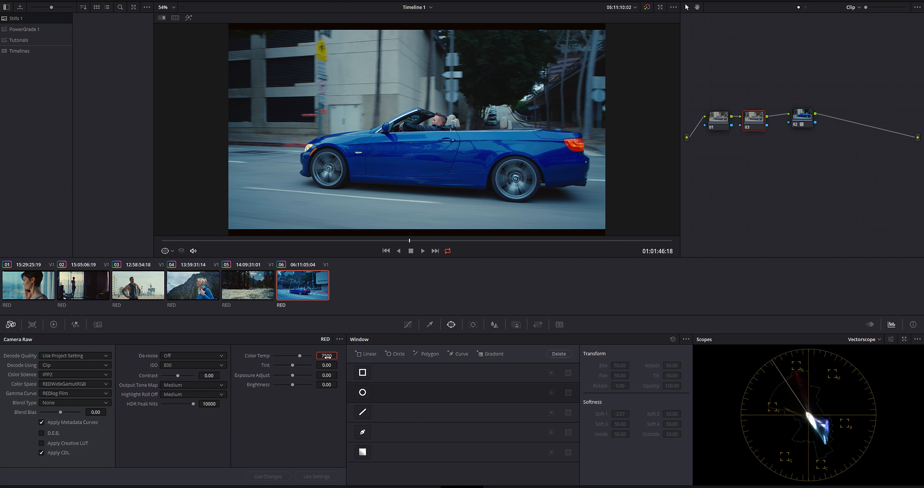
Balance the convertible shot on the node before the LUT with Offset at about 26 red, 24.4 green and 21.8 blue, checking other frames
{"action": "left_click", "coordinate": [53, 325]}
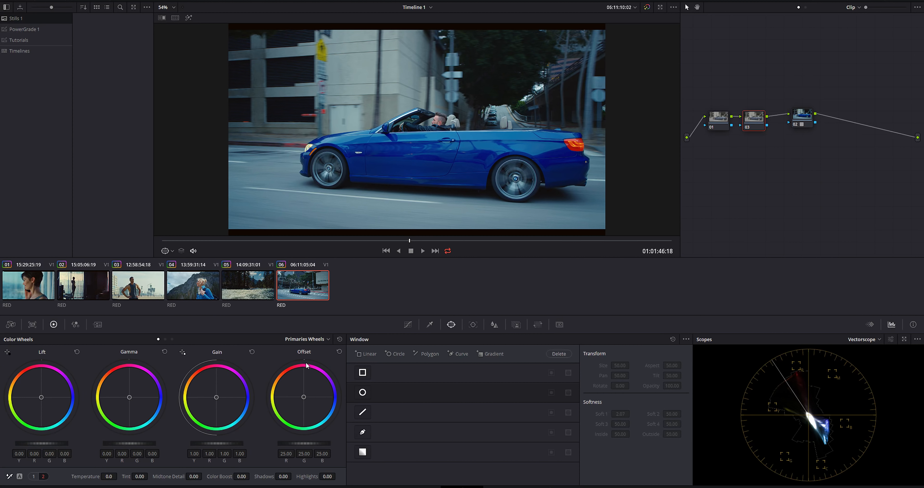
{"action": "left_click_drag", "start_coordinate": [304, 397], "coordinate": [302, 396]}
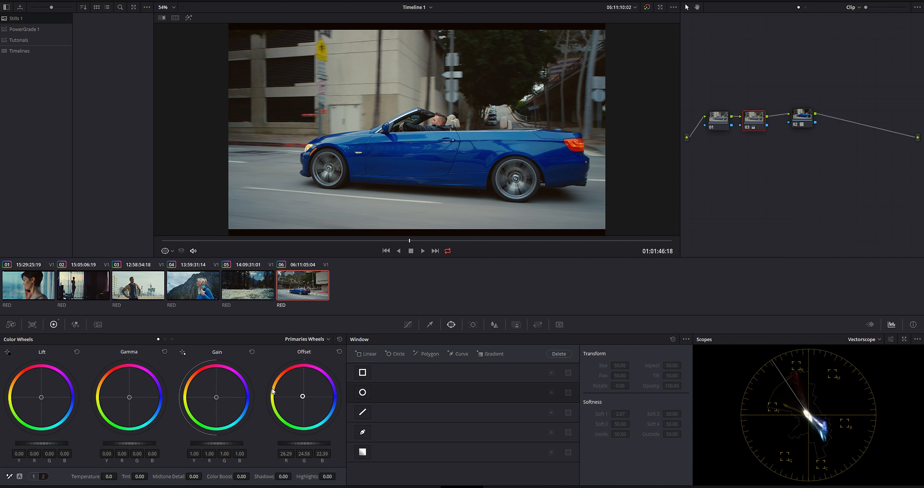
{"action": "left_click_drag", "start_coordinate": [303, 396], "coordinate": [303, 396]}
{"action": "left_click_drag", "start_coordinate": [373, 240], "coordinate": [206, 261]}
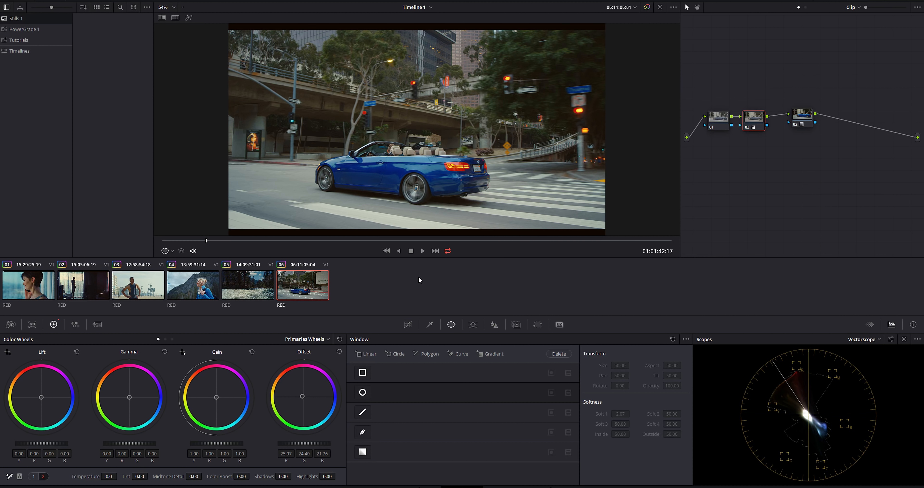
{"action": "left_click_drag", "start_coordinate": [226, 245], "coordinate": [447, 250]}
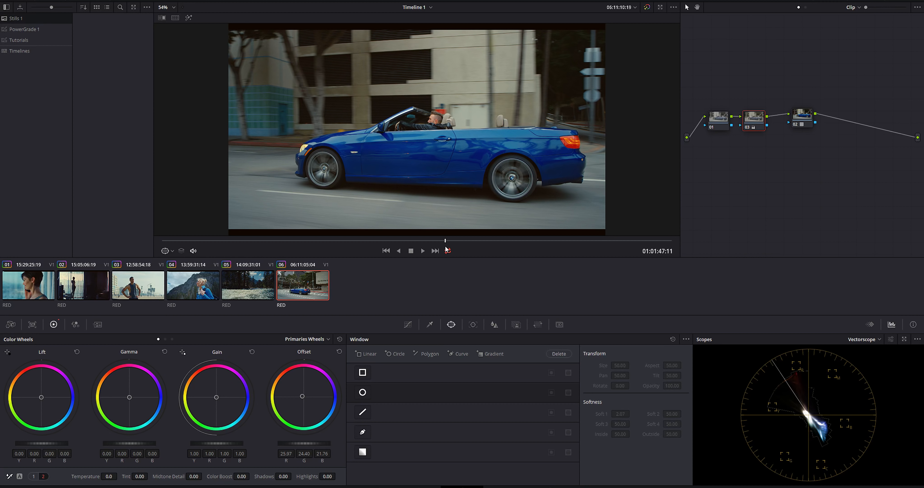
Add a serial node after the LUT node and label it car
{"action": "left_click_drag", "start_coordinate": [802, 115], "coordinate": [799, 117]}
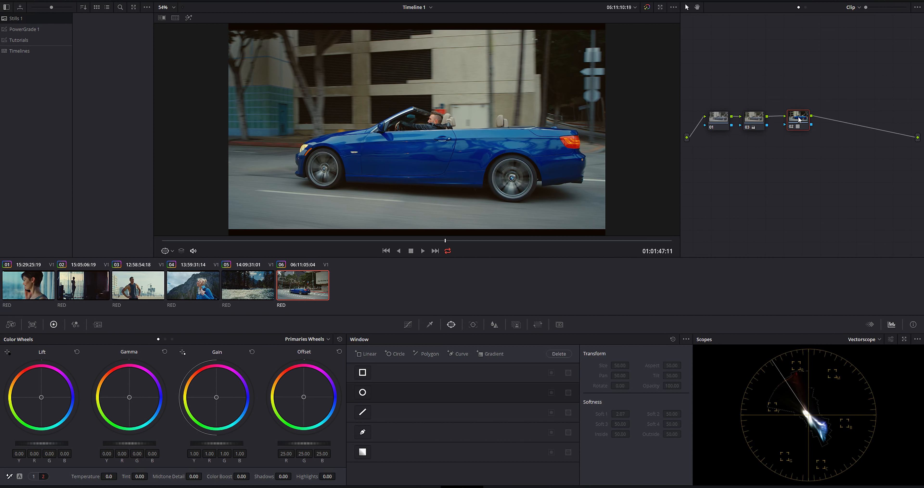
{"action": "key", "text": "alt+s"}
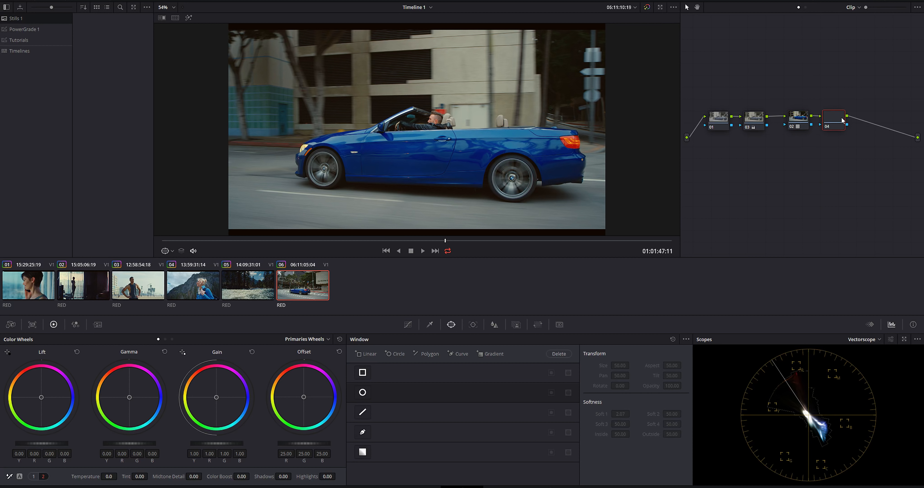
{"action": "right_click", "coordinate": [834, 117]}
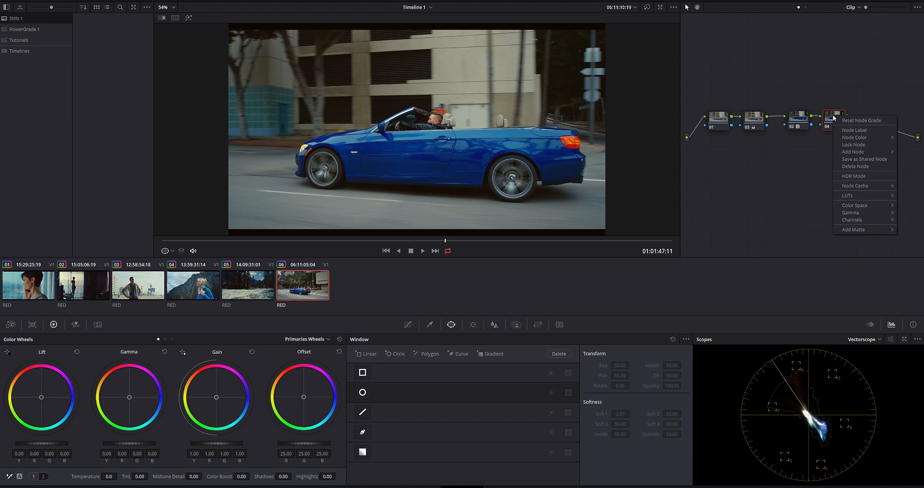
{"action": "left_click", "coordinate": [858, 130]}
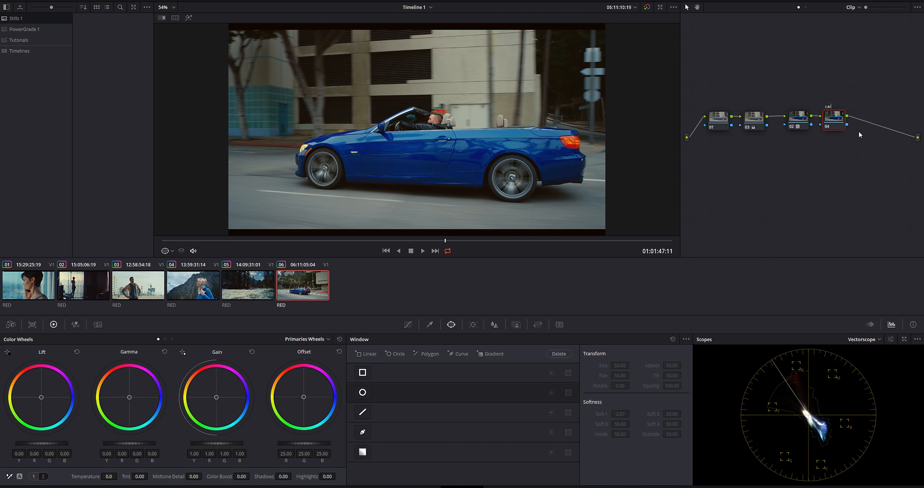
Shift the car's blue paint toward teal with a Hue Vs Hue curve, rotating hues around input hue 100 by about 16.9
{"action": "left_click", "coordinate": [408, 324]}
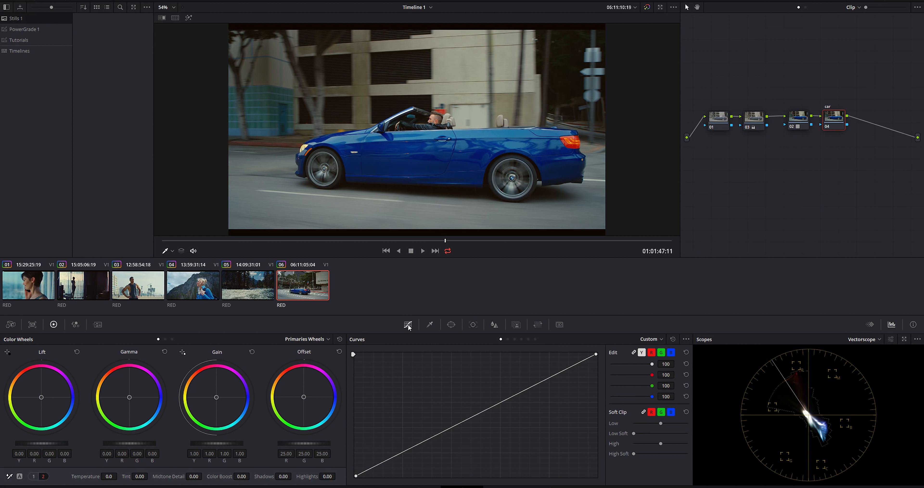
{"action": "left_click", "coordinate": [648, 339]}
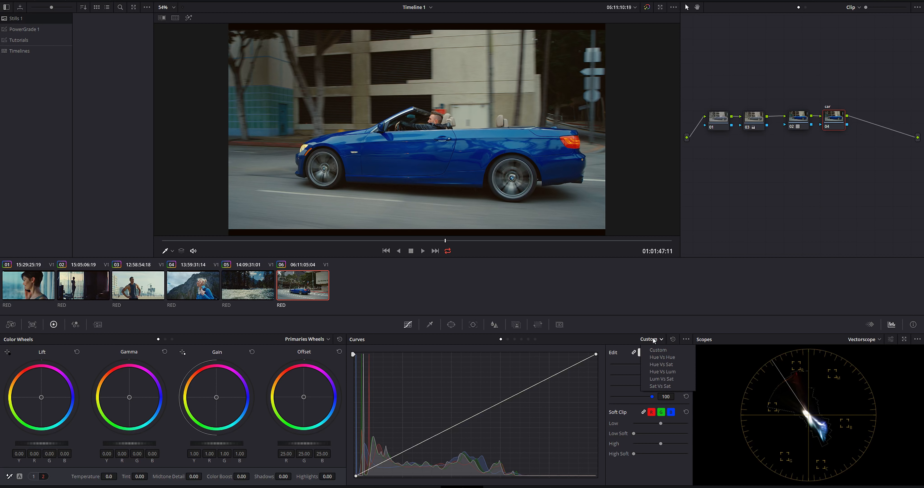
{"action": "left_click", "coordinate": [668, 358]}
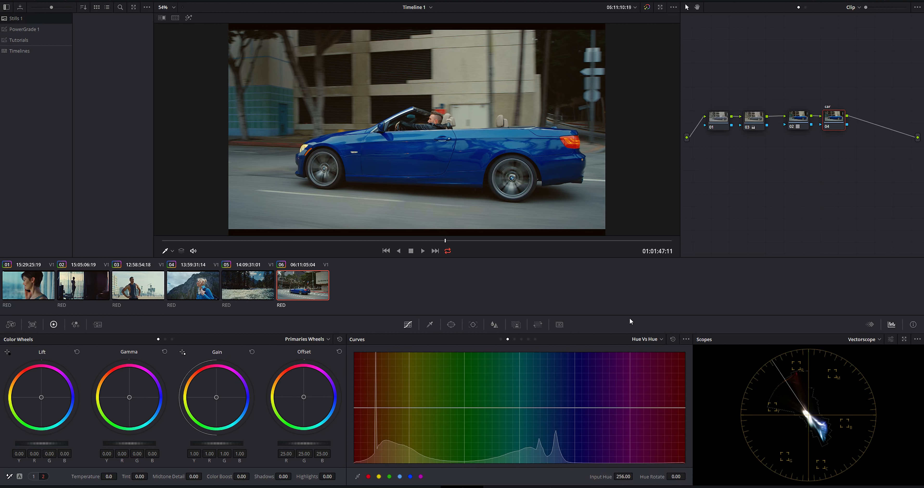
{"action": "left_click", "coordinate": [479, 153]}
{"action": "left_click_drag", "start_coordinate": [556, 409], "coordinate": [504, 409]}
{"action": "left_click_drag", "start_coordinate": [568, 408], "coordinate": [591, 408]}
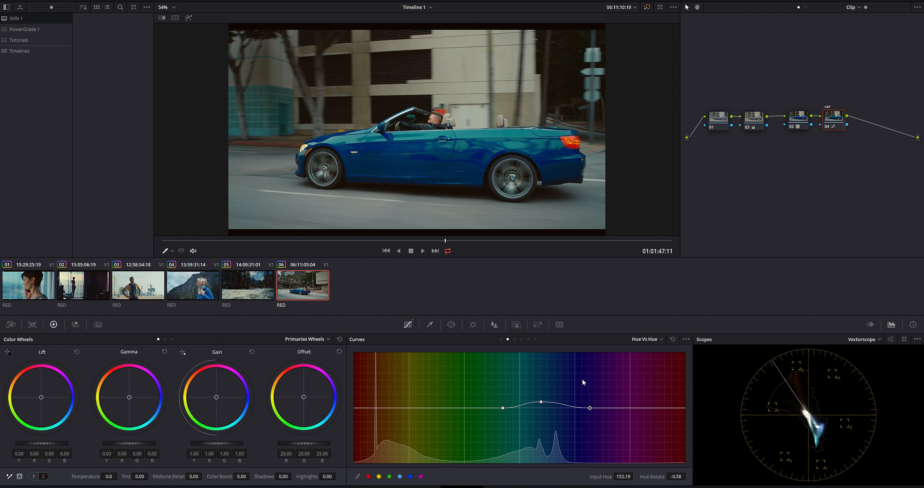
{"action": "left_click_drag", "start_coordinate": [541, 402], "coordinate": [543, 403]}
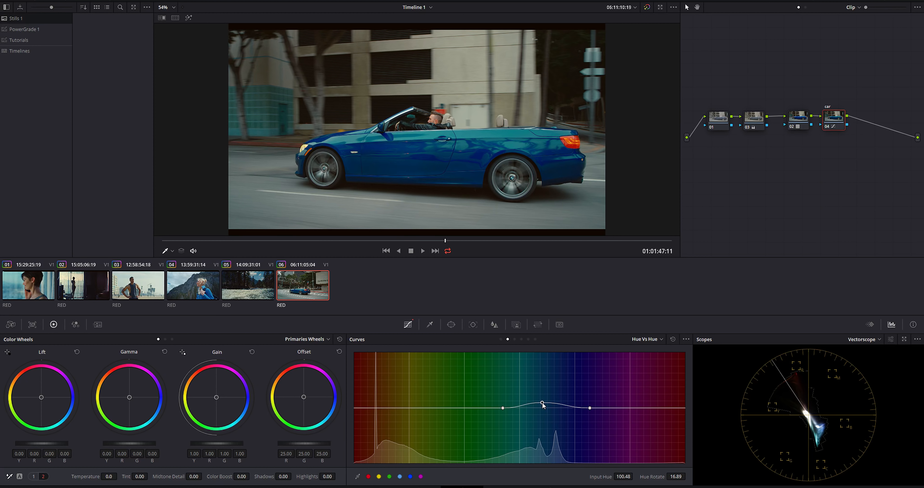